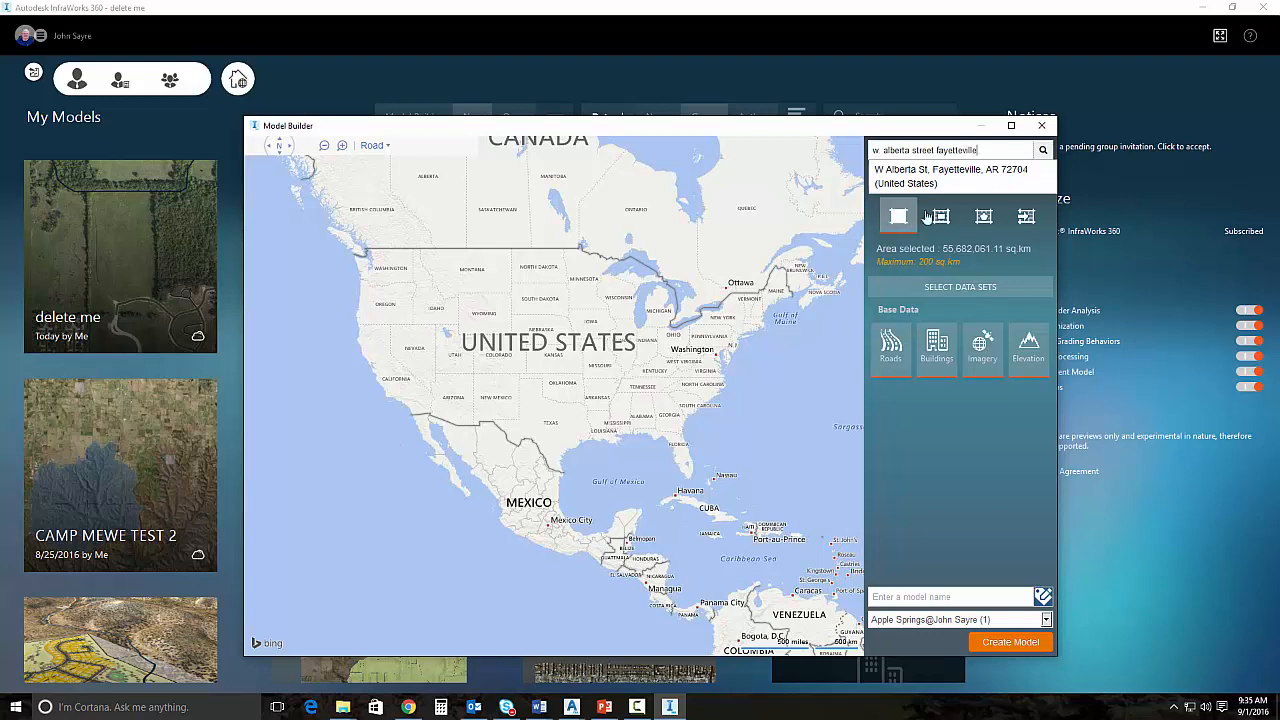
- Search the map for W Alberta St, Fayetteville, and display the area in the Bird's eye map style
key("Return")
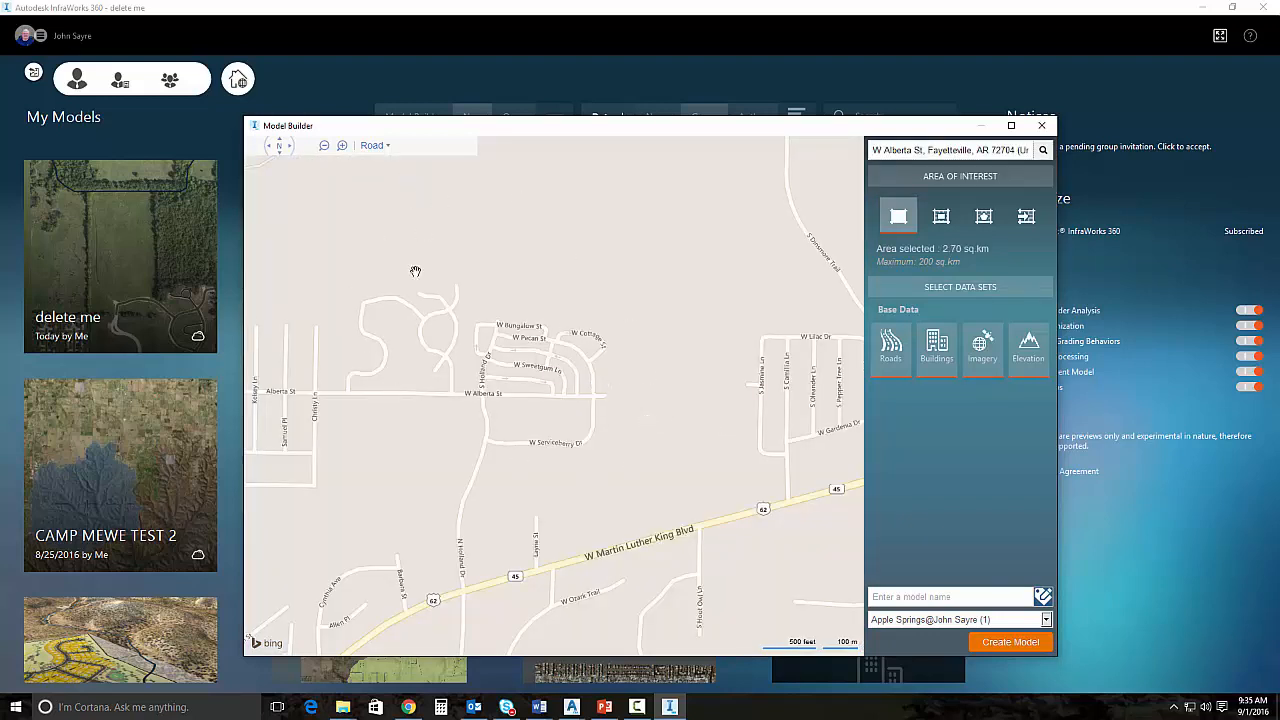
left_click(378, 147)
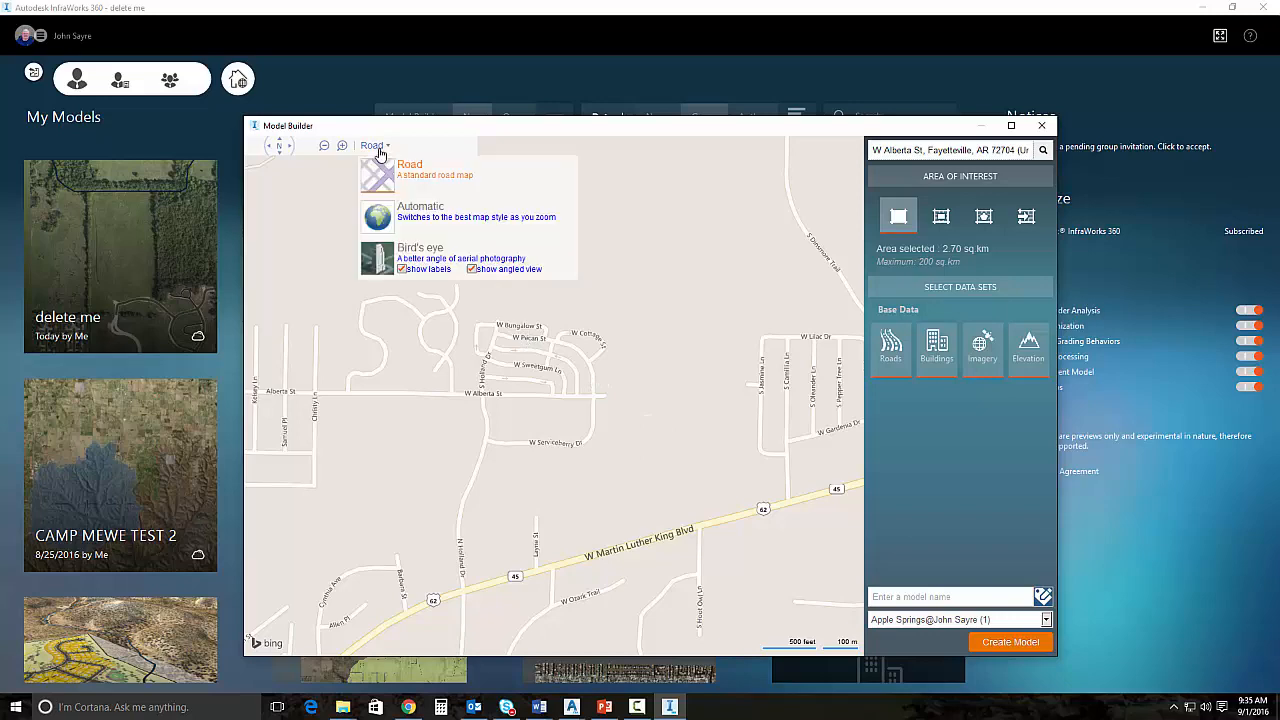
left_click(418, 252)
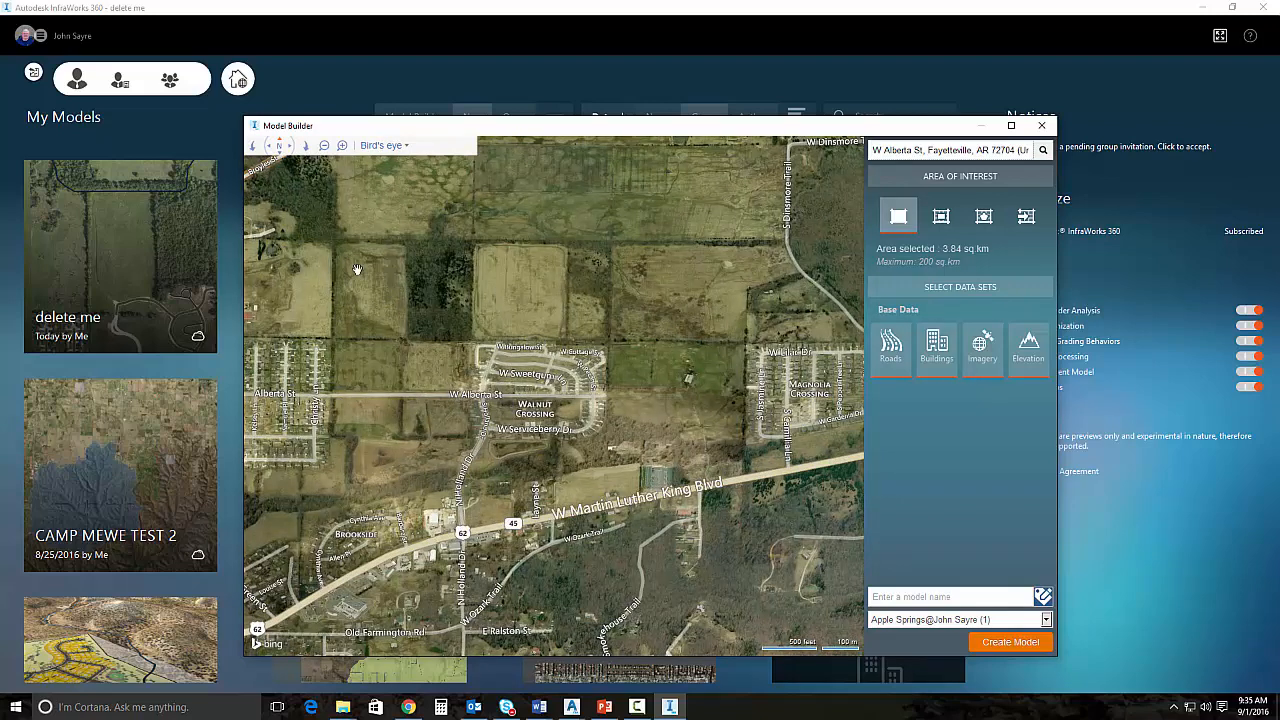
scroll(357, 269, "up", 2)
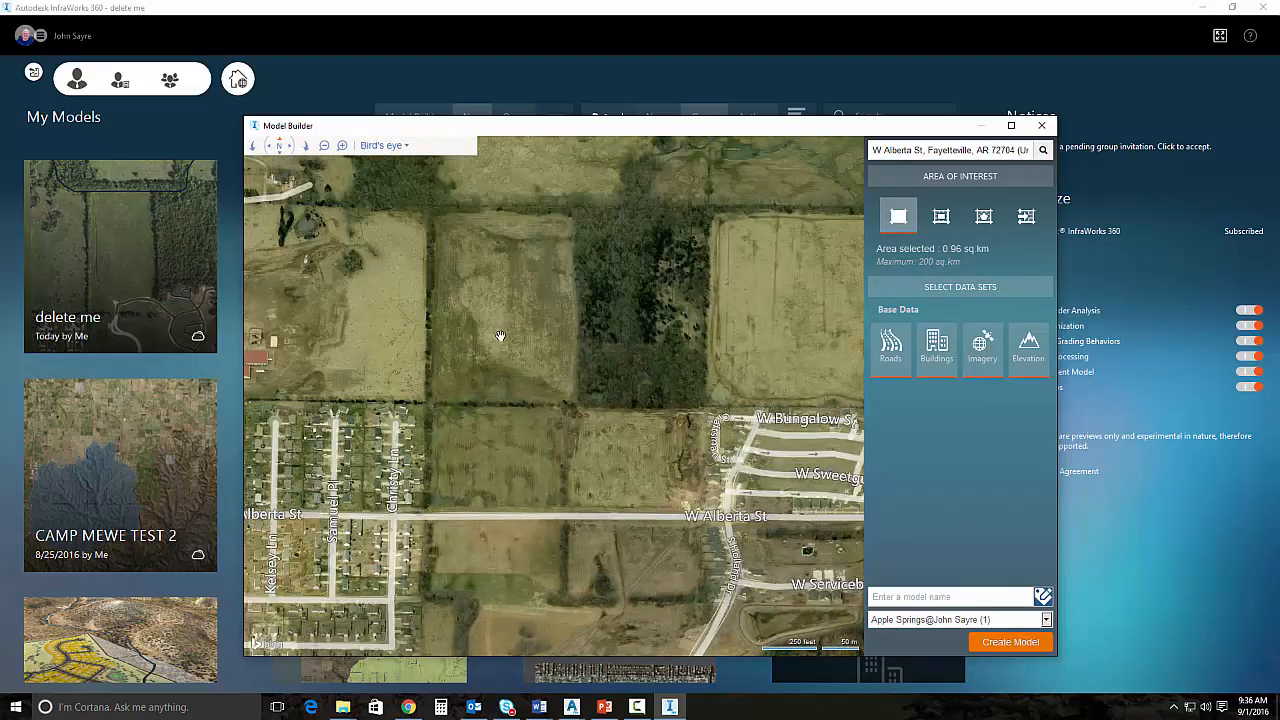
scroll(500, 336, "down", 2)
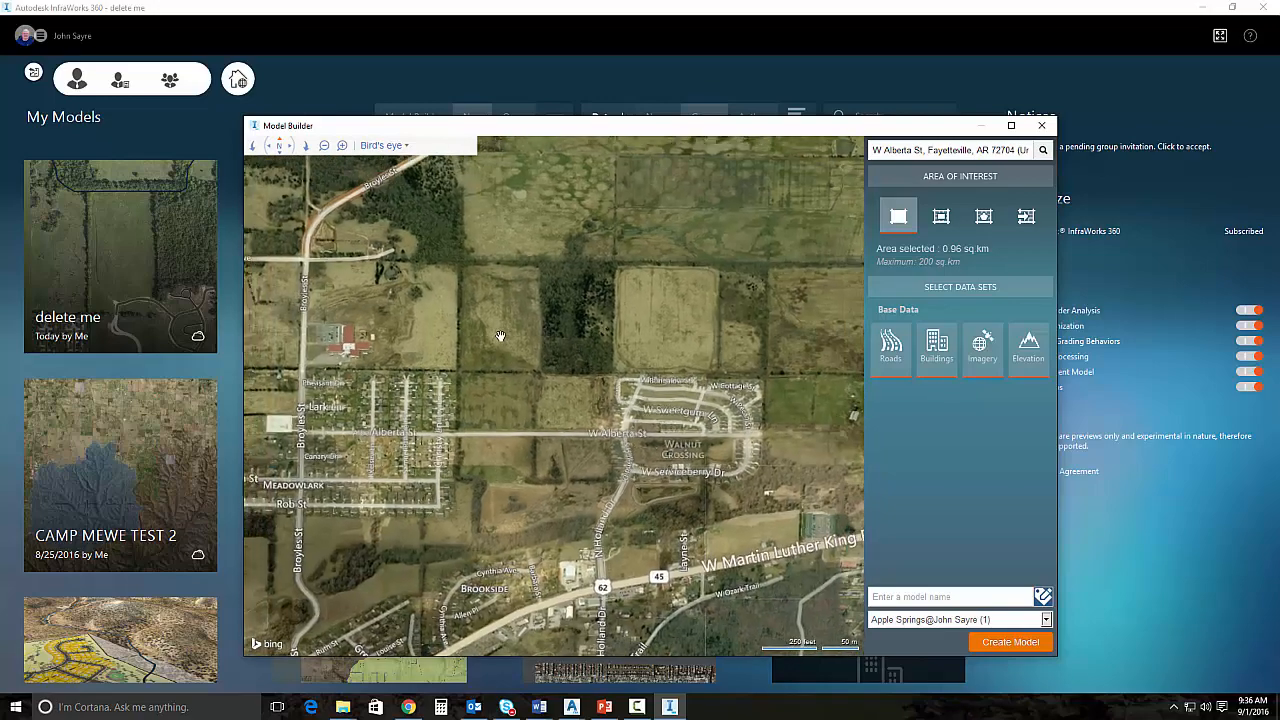
- Mark a rectangular area of interest of about 0.70 sq km around the open fields and create the model New Residential Sub from it
left_click(941, 216)
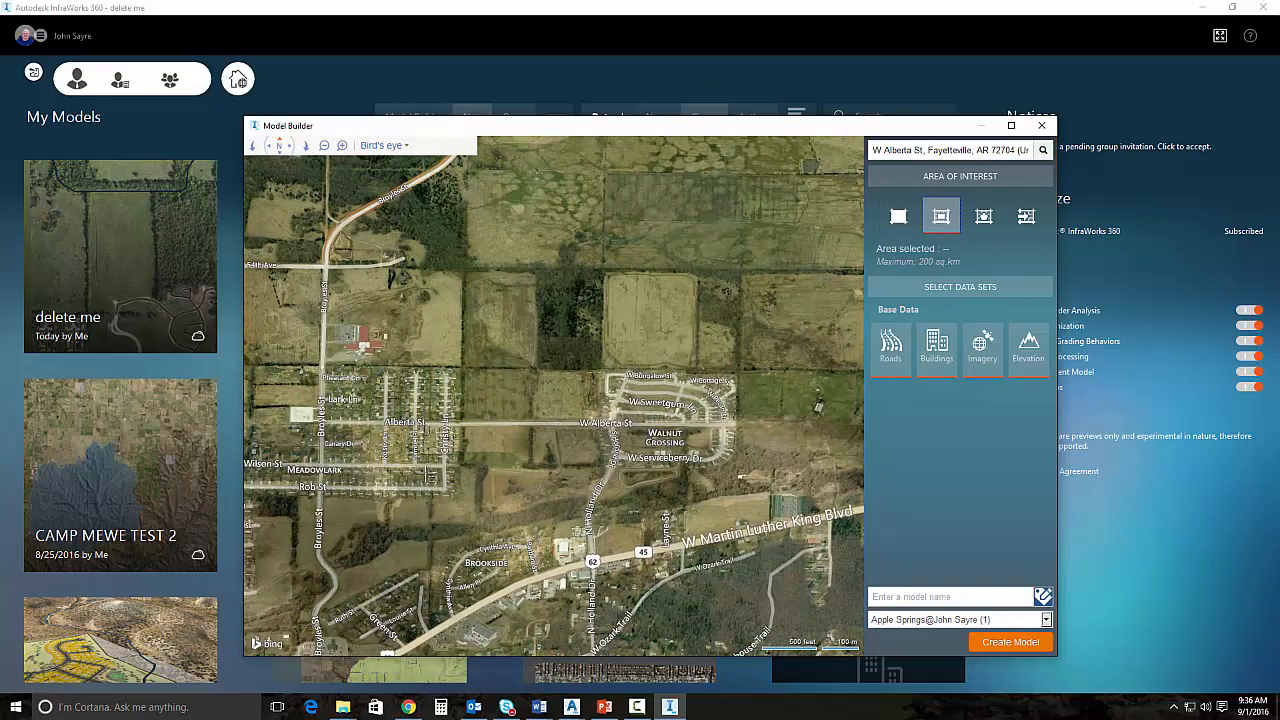
left_click_drag(430, 473, 670, 232)
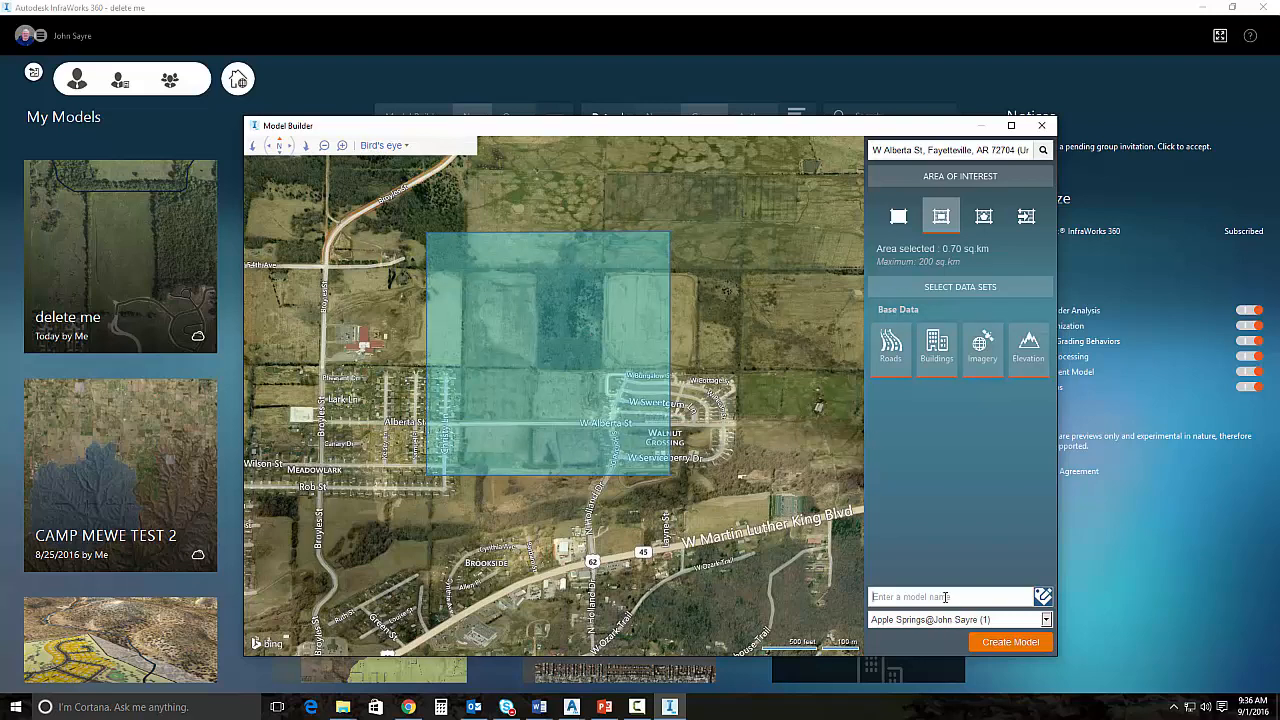
type("New Residential Sub")
left_click(1010, 643)
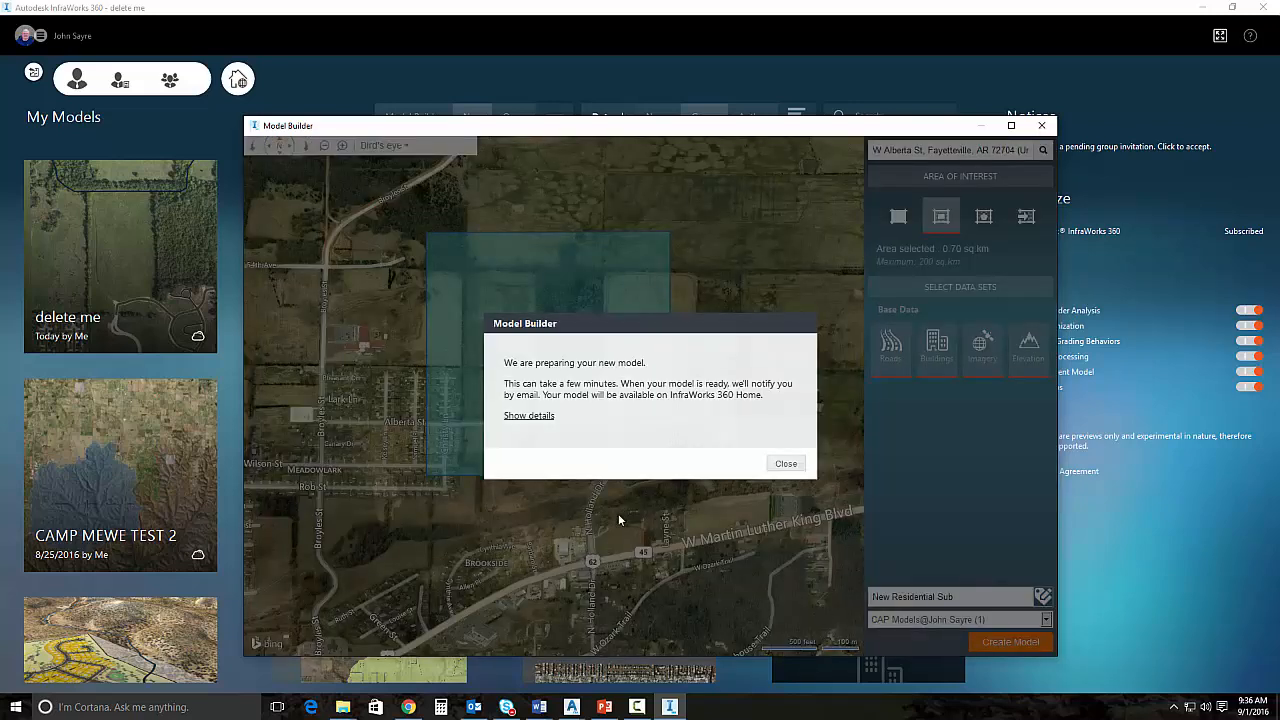
left_click(786, 463)
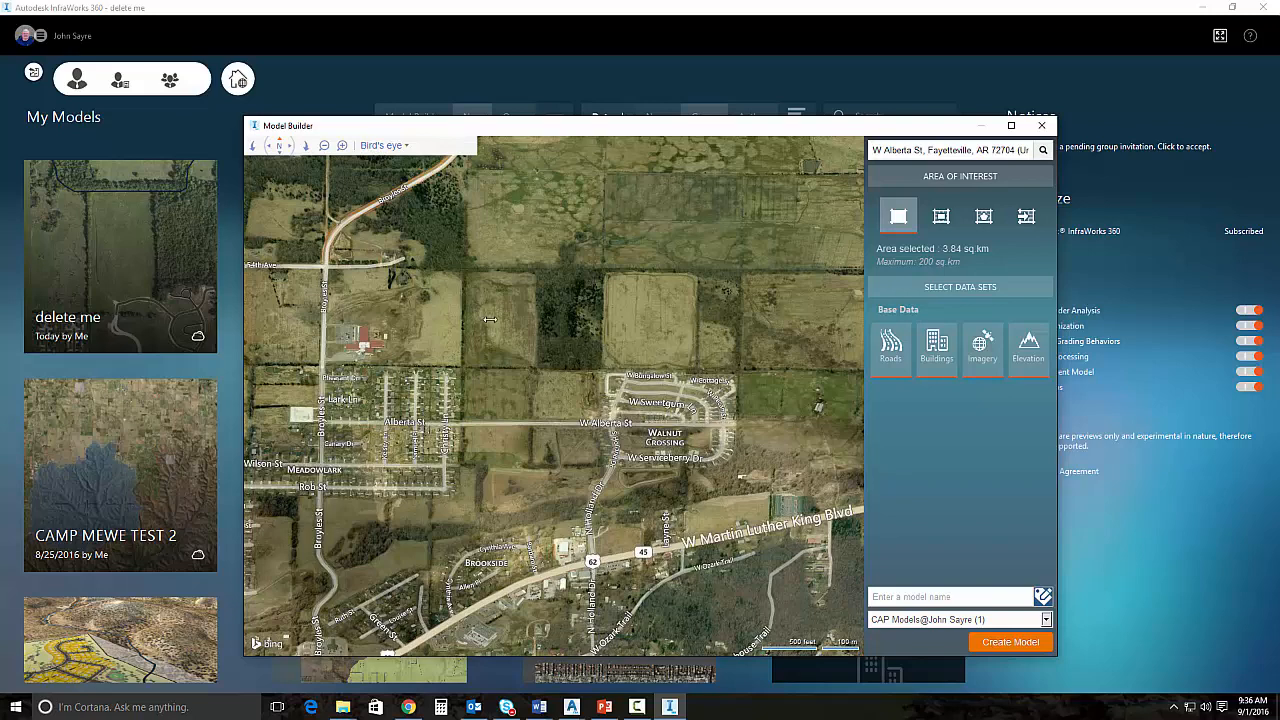
left_click(1041, 126)
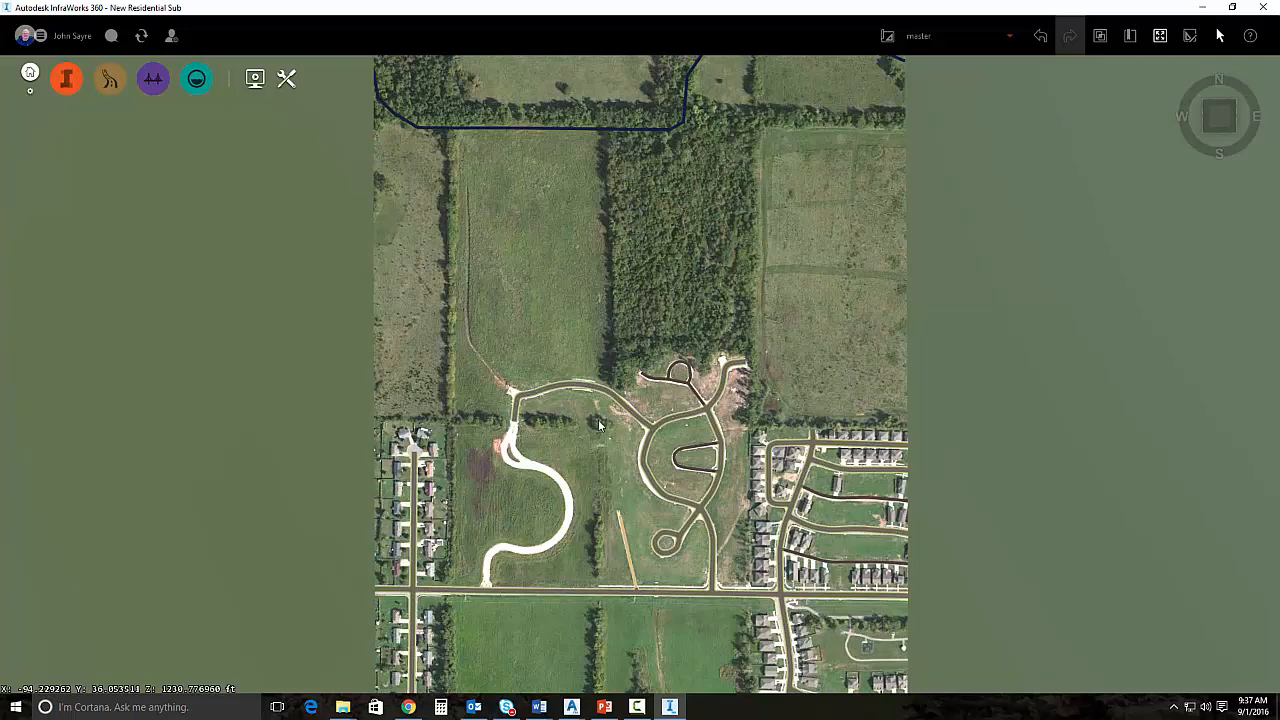
- Switch to Google Chrome, go to a360.autodesk.com and open A360 Drive
right_click(408, 707)
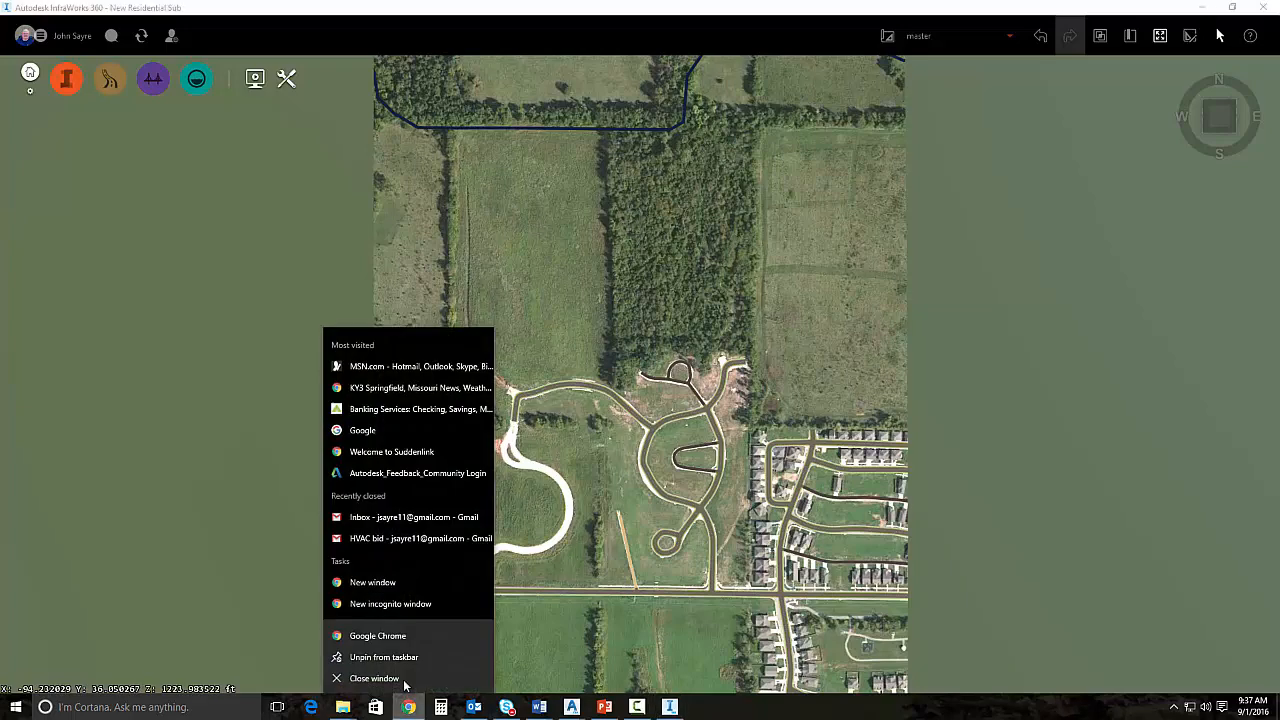
left_click(375, 626)
left_click(764, 138)
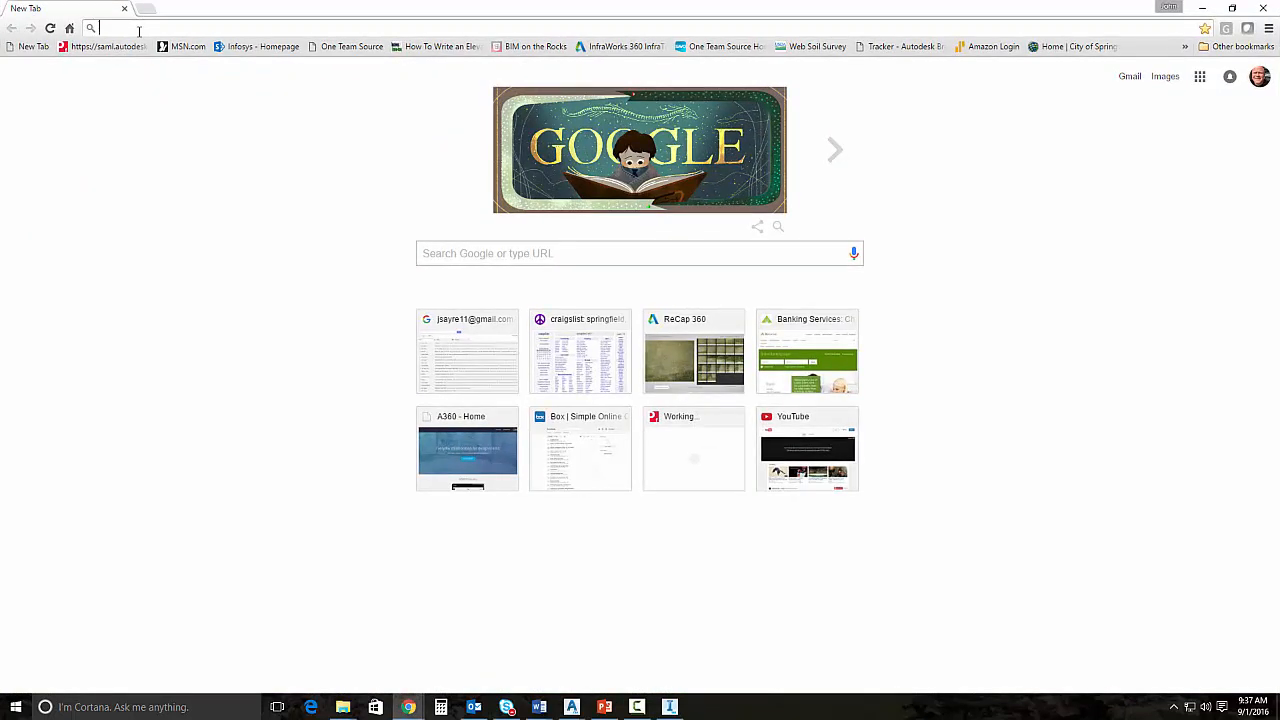
type("a360.autodesk.com")
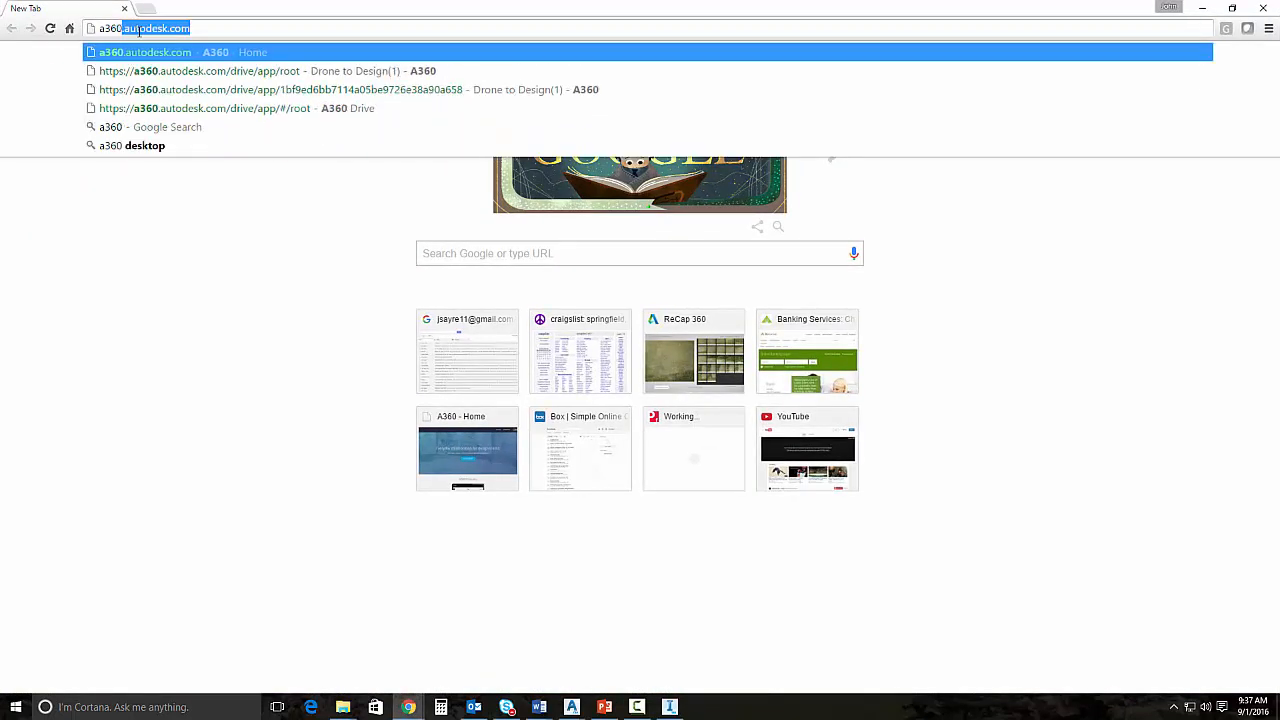
key("Return")
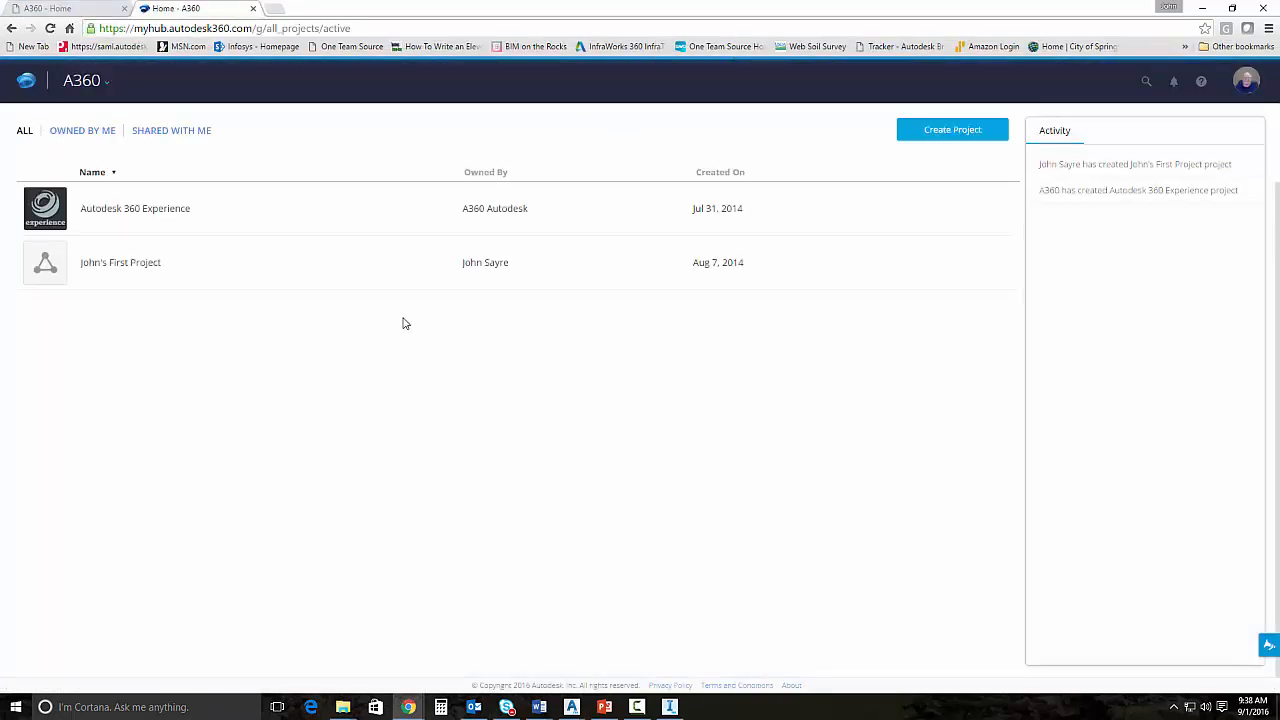
left_click(86, 80)
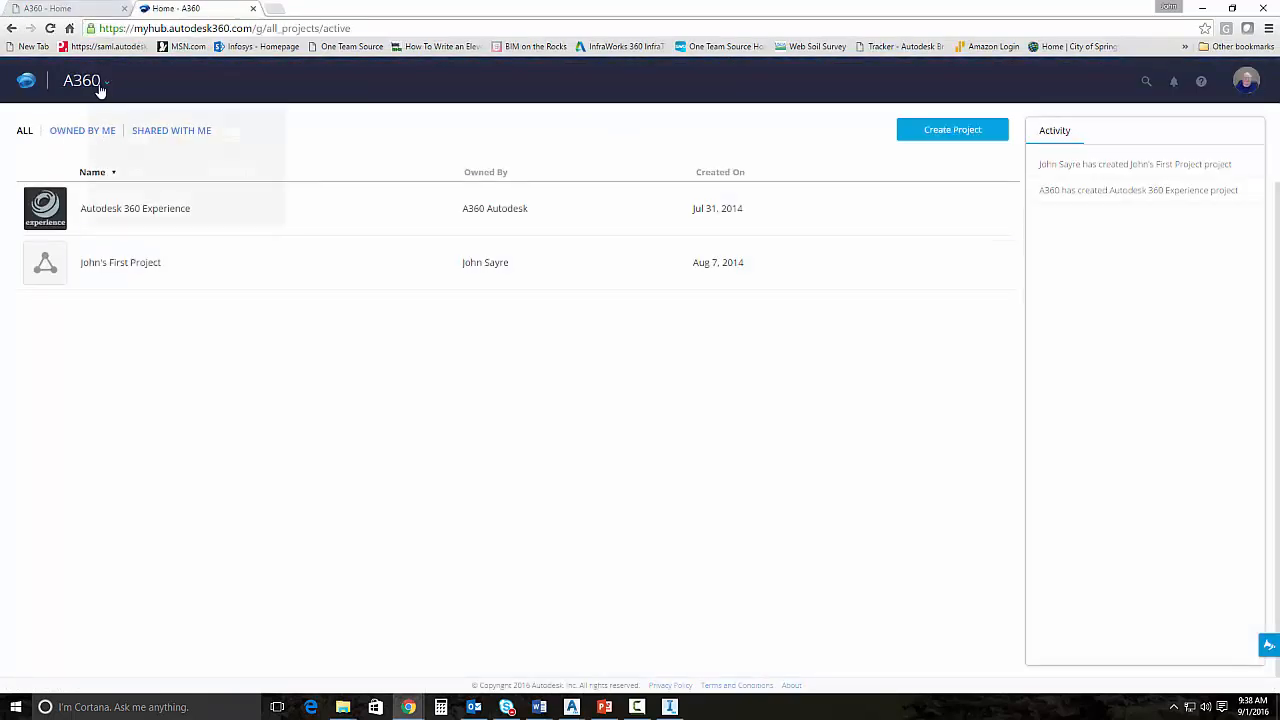
left_click(220, 170)
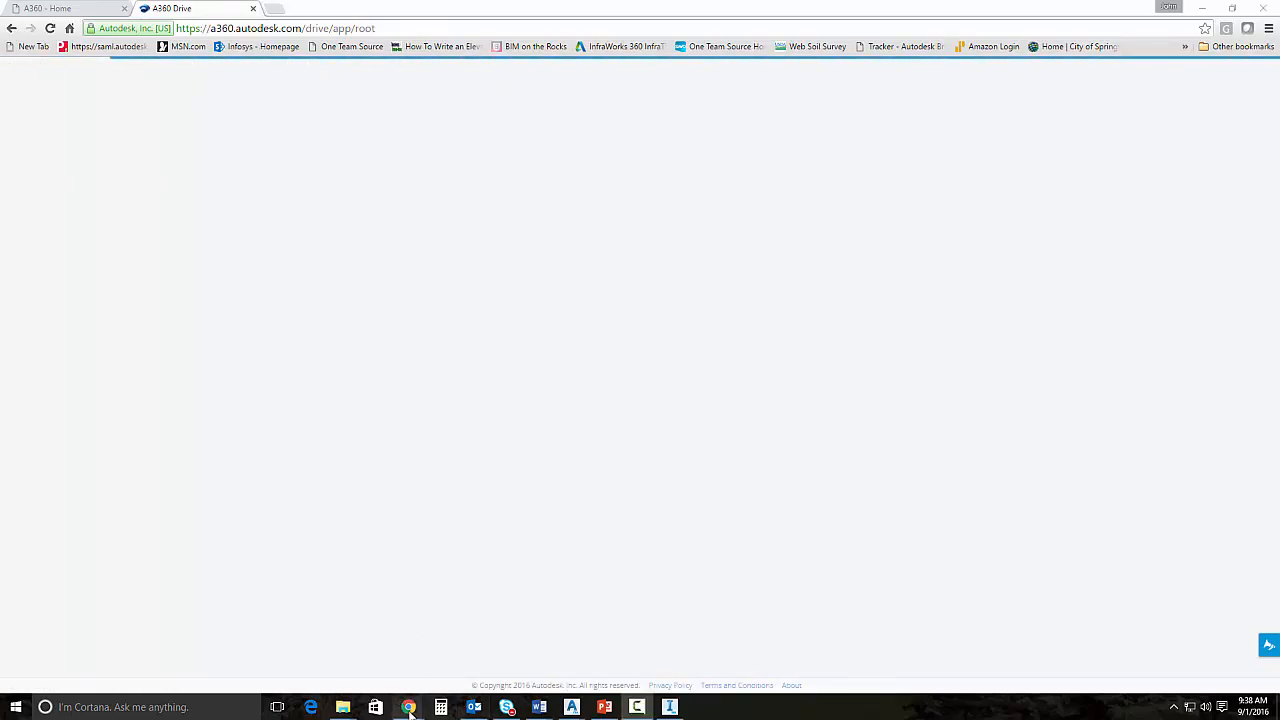
- Switch to the ReCap 360 window and review the download formats offered for the Sony 350 Extra Survey 2 project
mouse_move(408, 707)
left_click(331, 650)
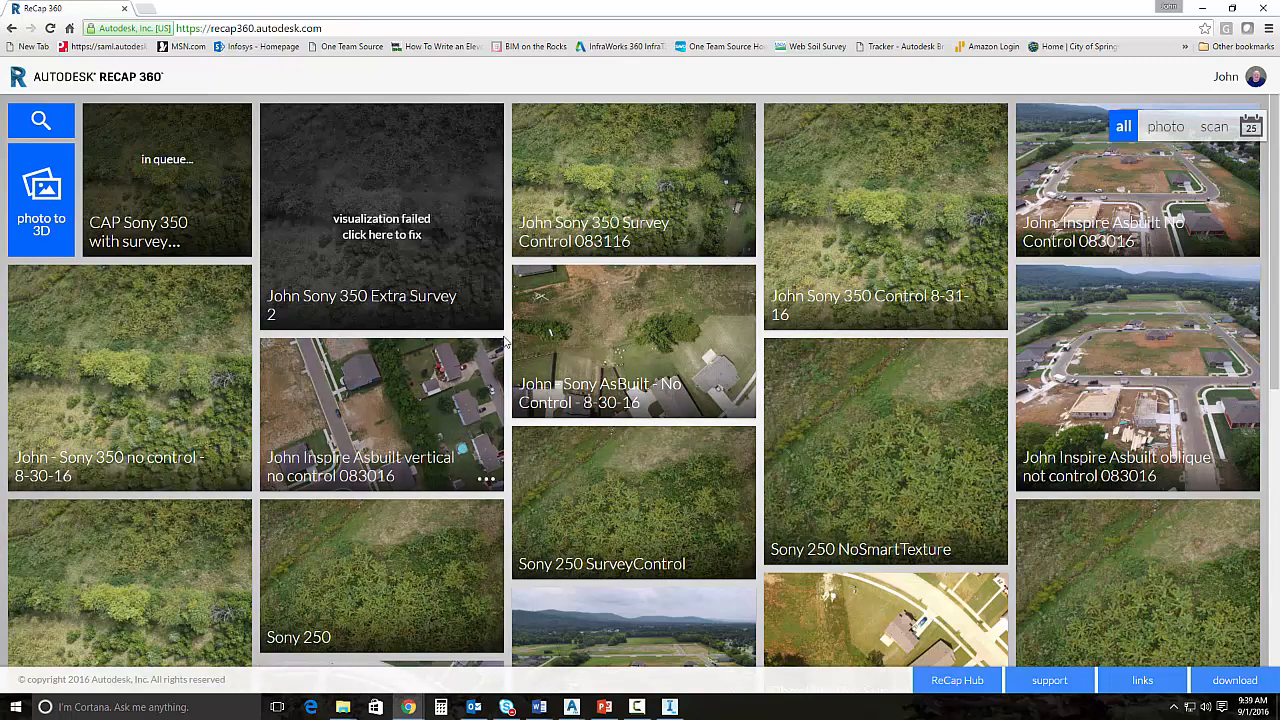
mouse_move(488, 320)
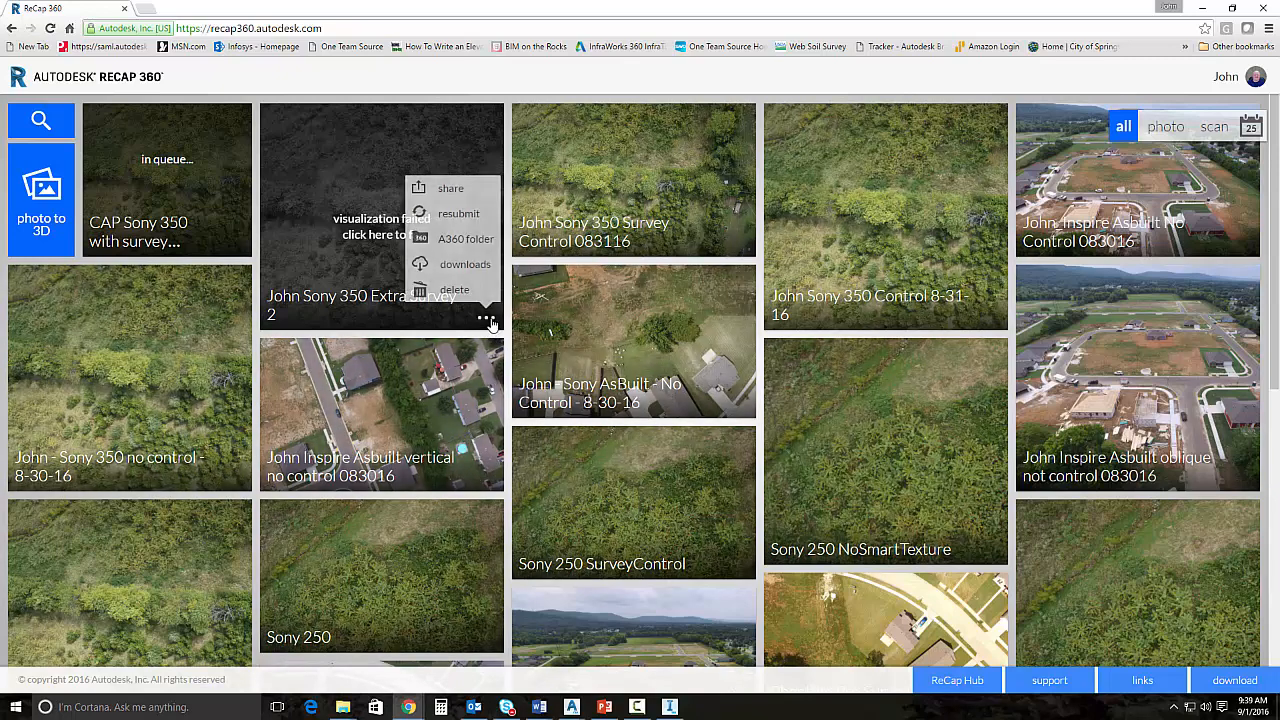
left_click(466, 265)
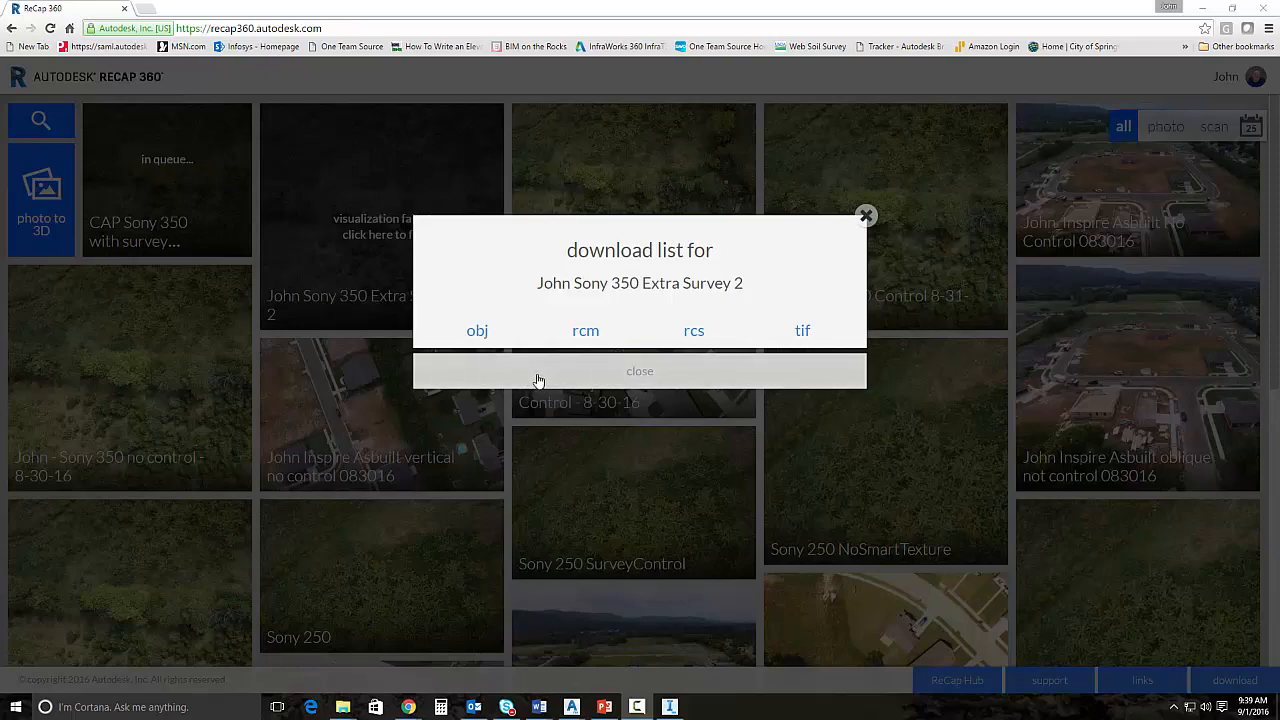
left_click(645, 370)
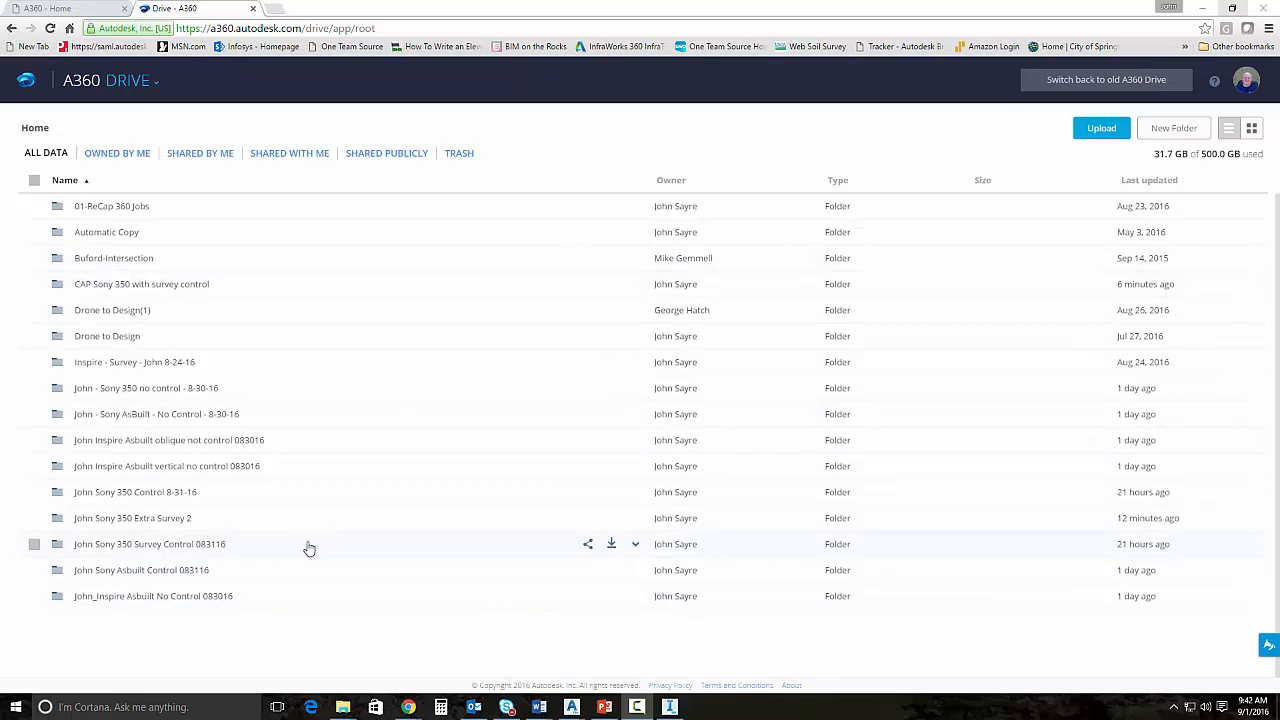
- Look through the Sony 350 Extra Survey 2 folder in A360 Drive and its images subfolder
left_click(190, 519)
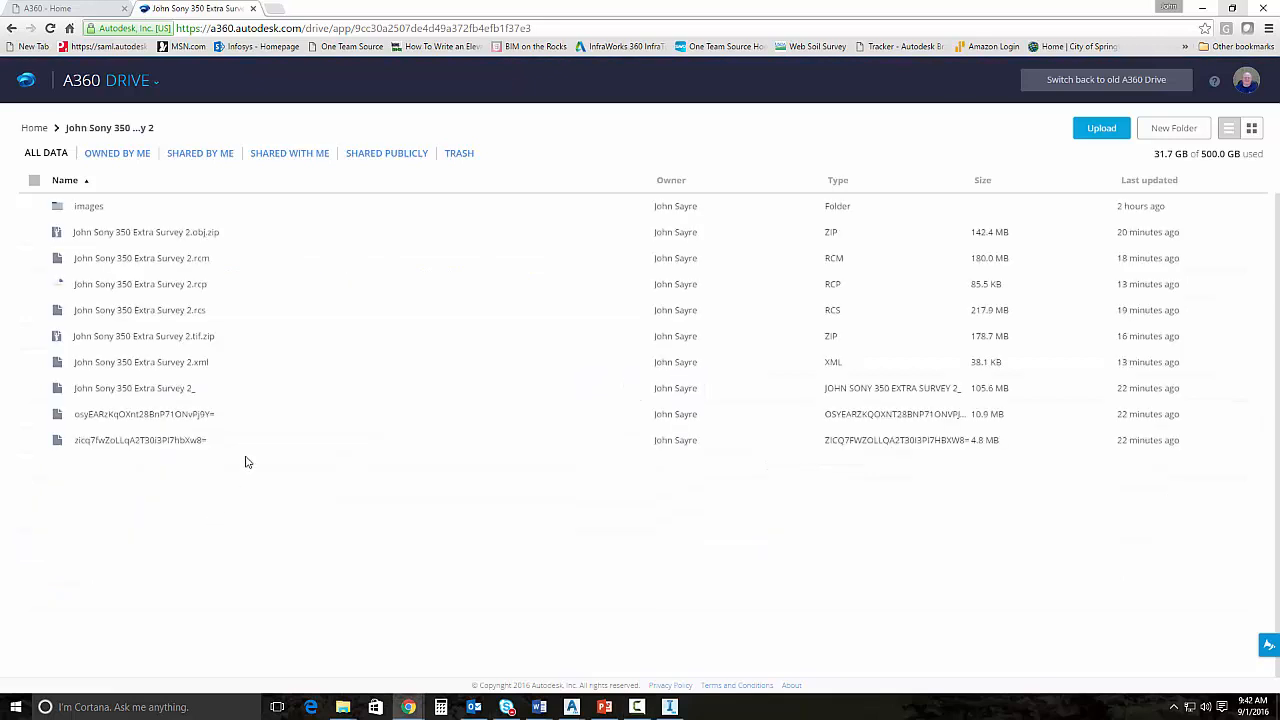
left_click(91, 213)
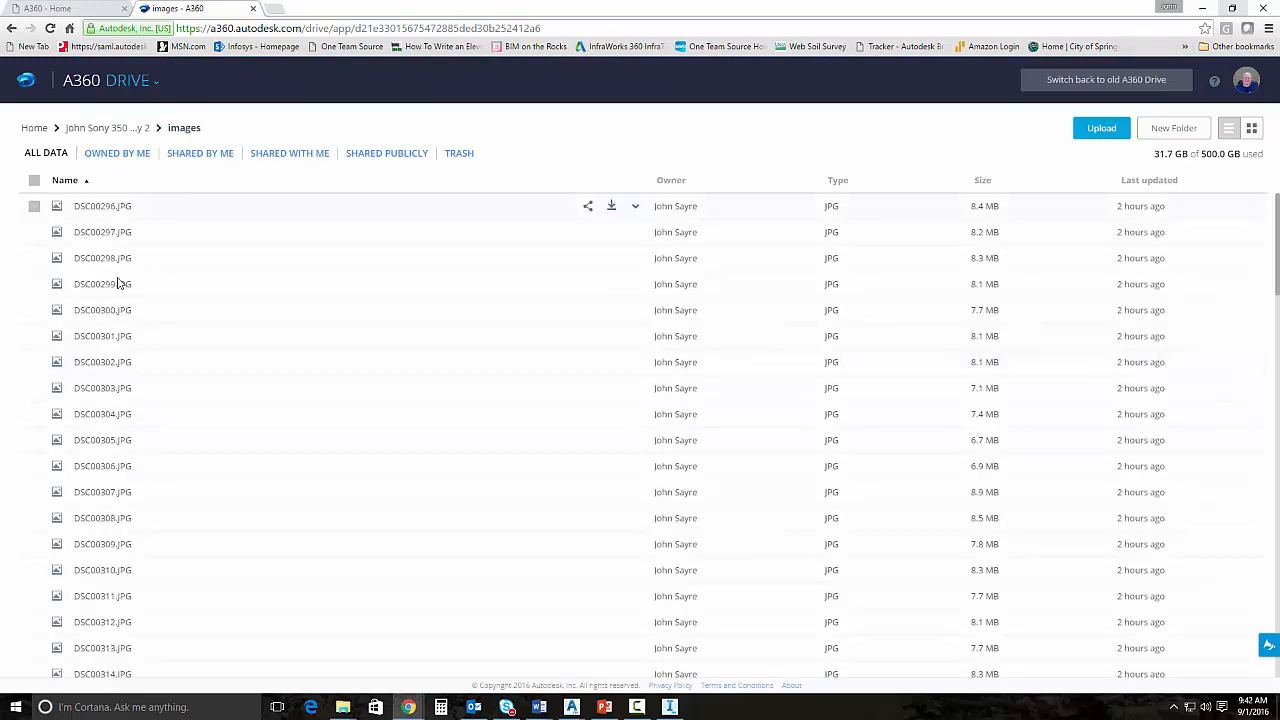
left_click(125, 132)
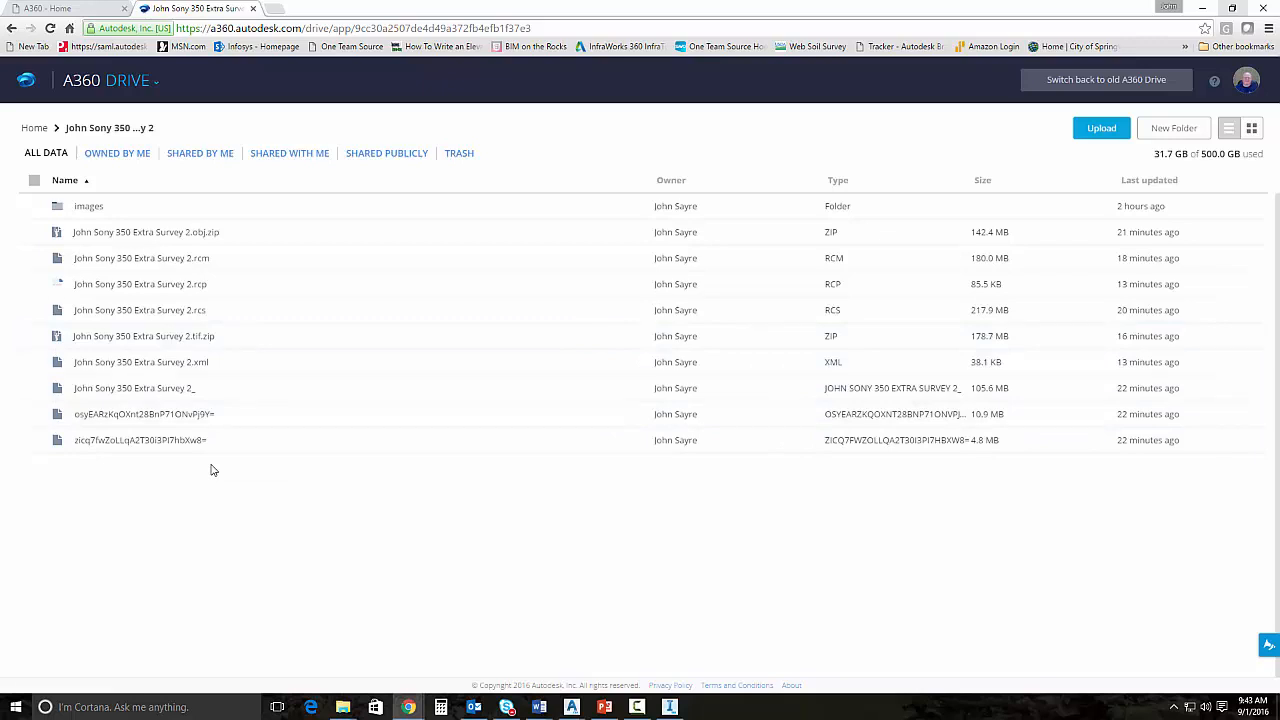
- Switch back to InfraWorks 360, show the data sources and add a new proposal named WithnewAerial
left_click(670, 707)
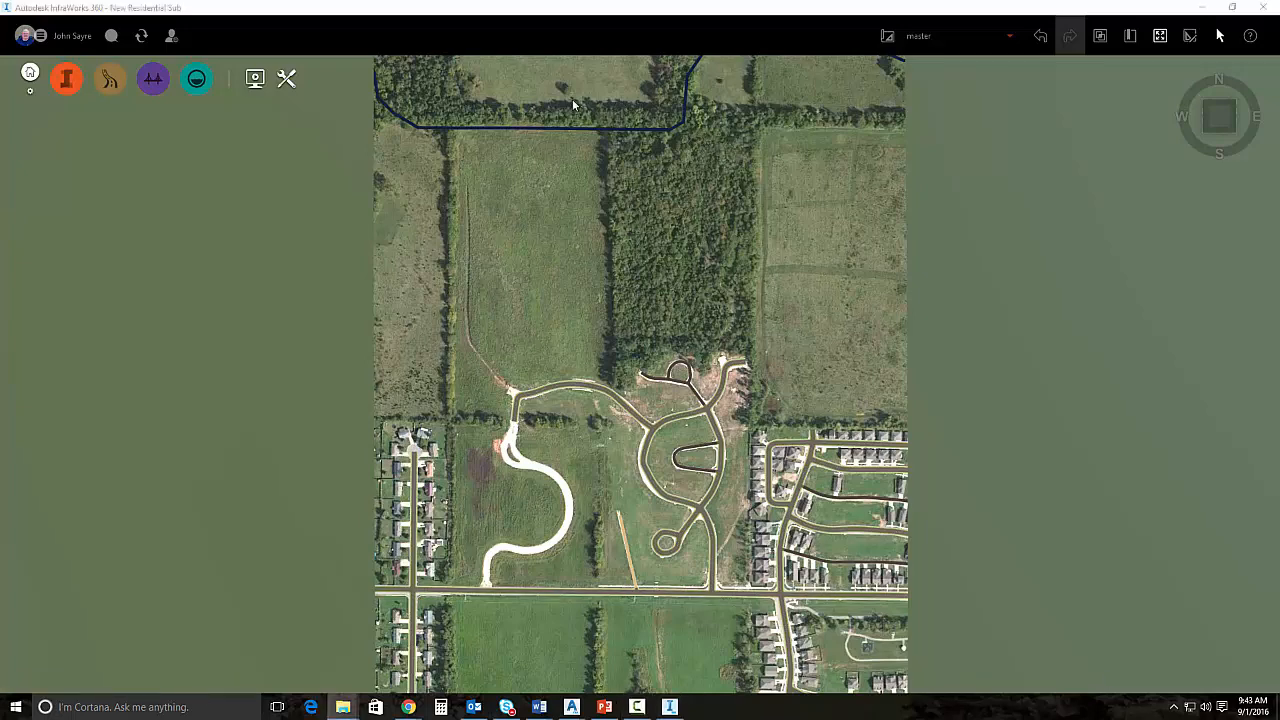
left_click_drag(1279, 172, 578, 187)
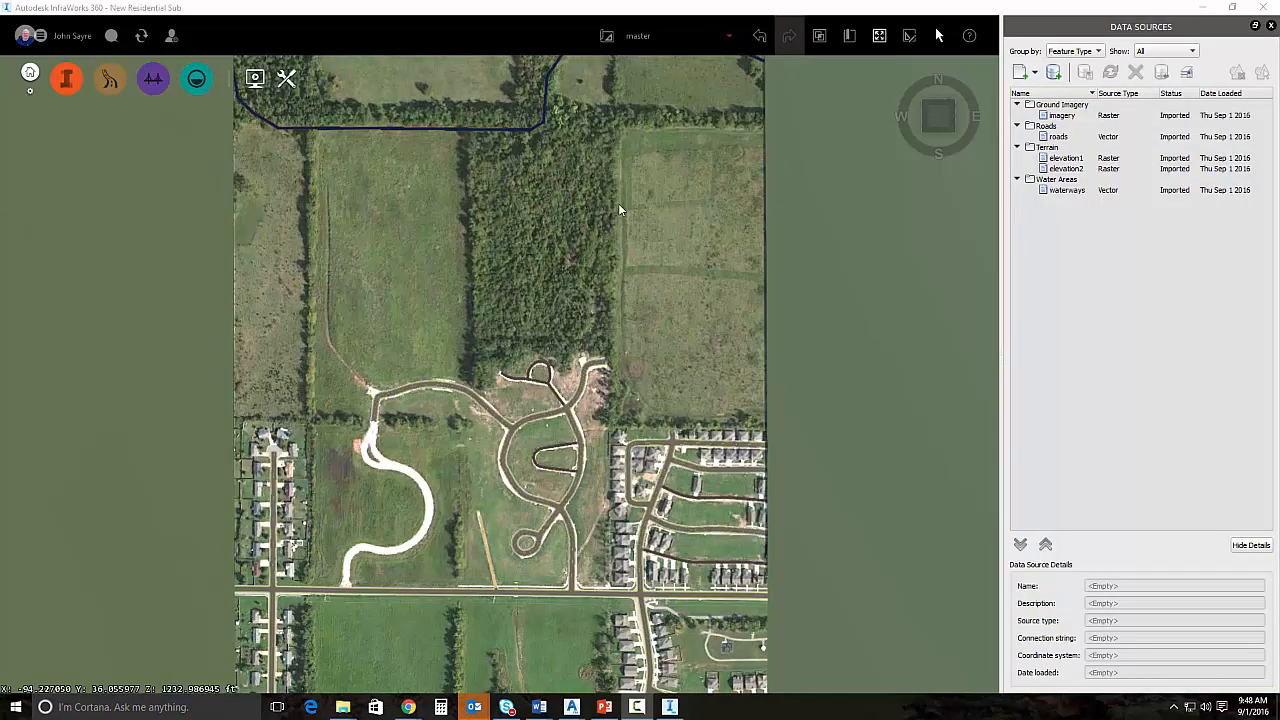
left_click(729, 38)
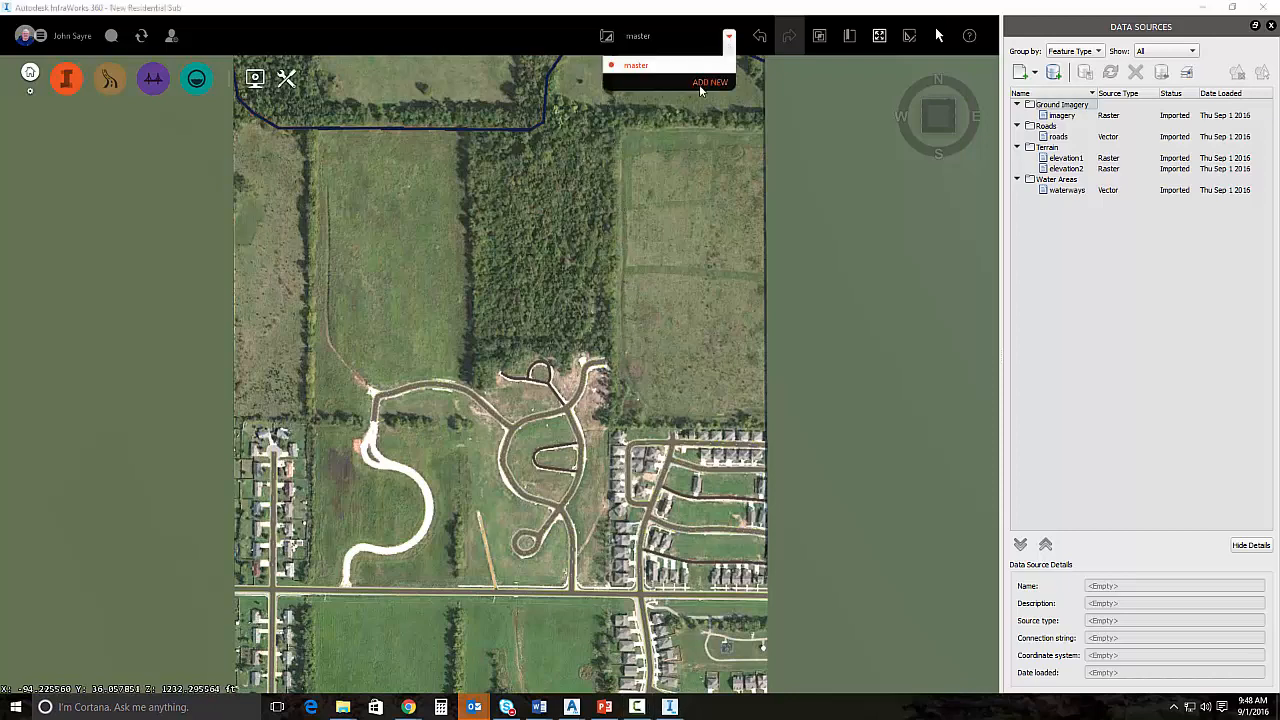
left_click(709, 82)
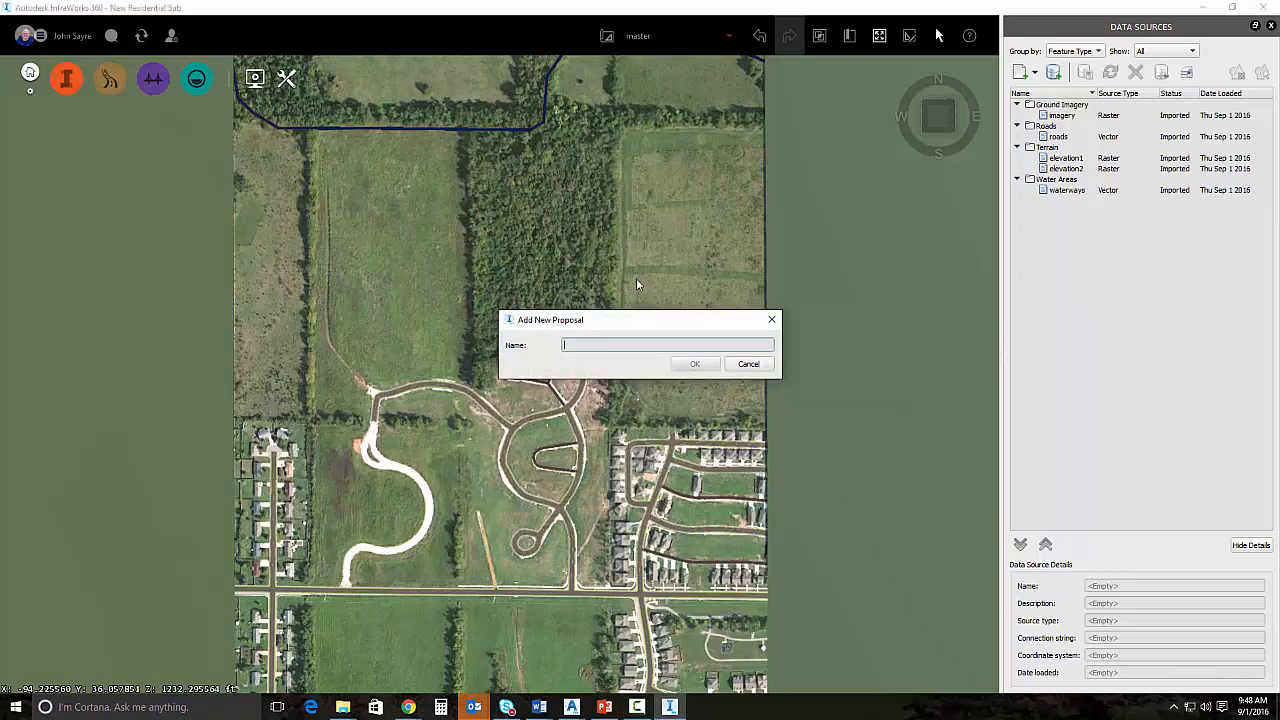
type("WithnewAerial")
left_click(704, 367)
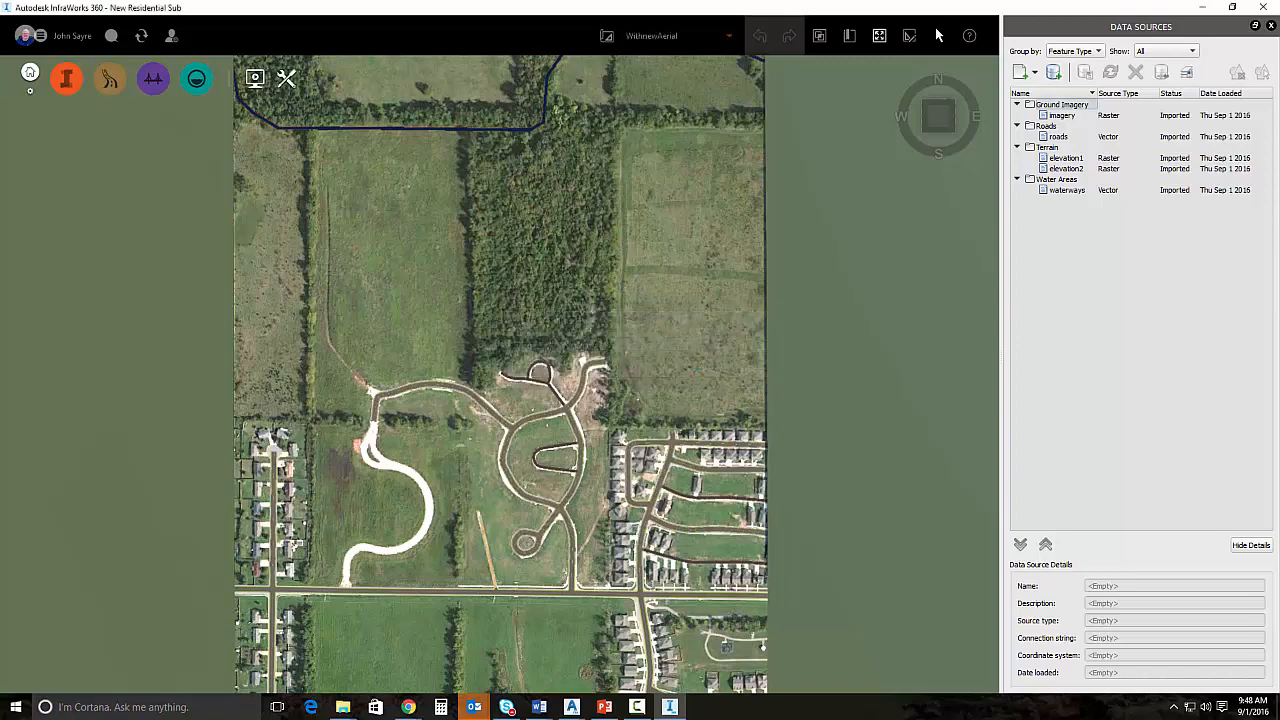
- Import mesh_ortho.tif into the model as ground imagery with the LL84 coordinate system and refresh the data source
left_click_drag(1279, 250, 1172, 248)
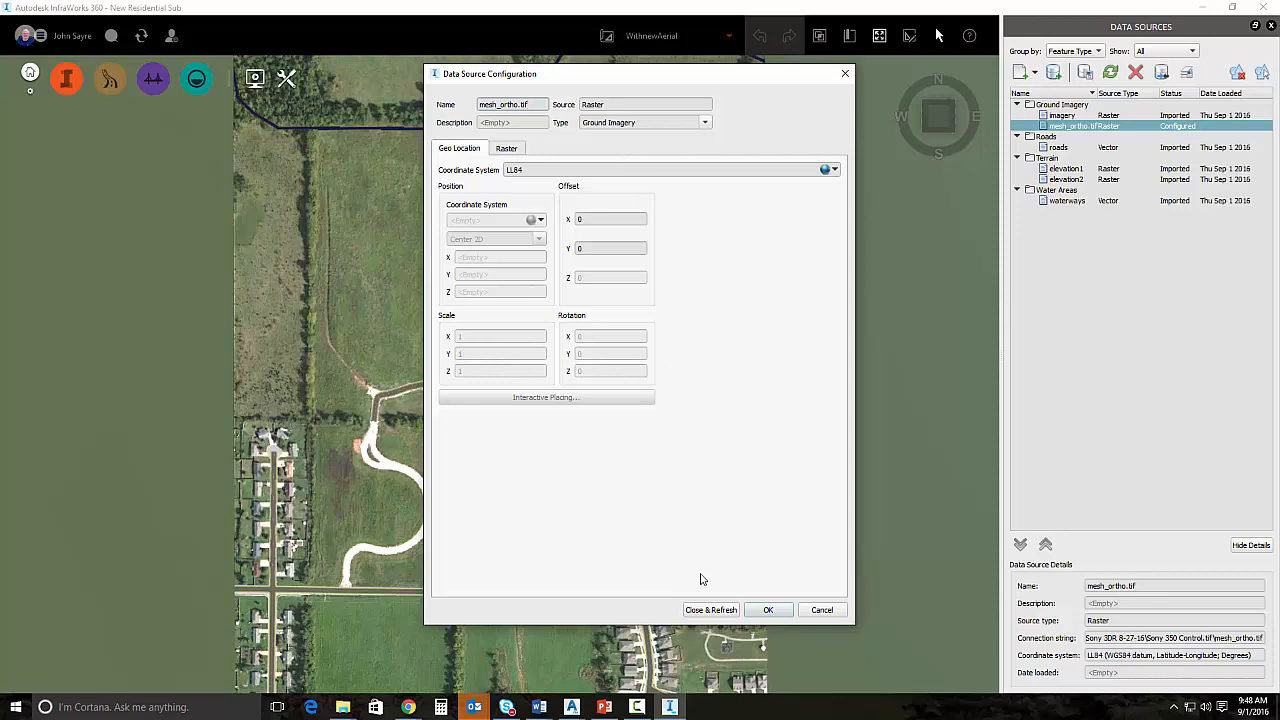
left_click(703, 609)
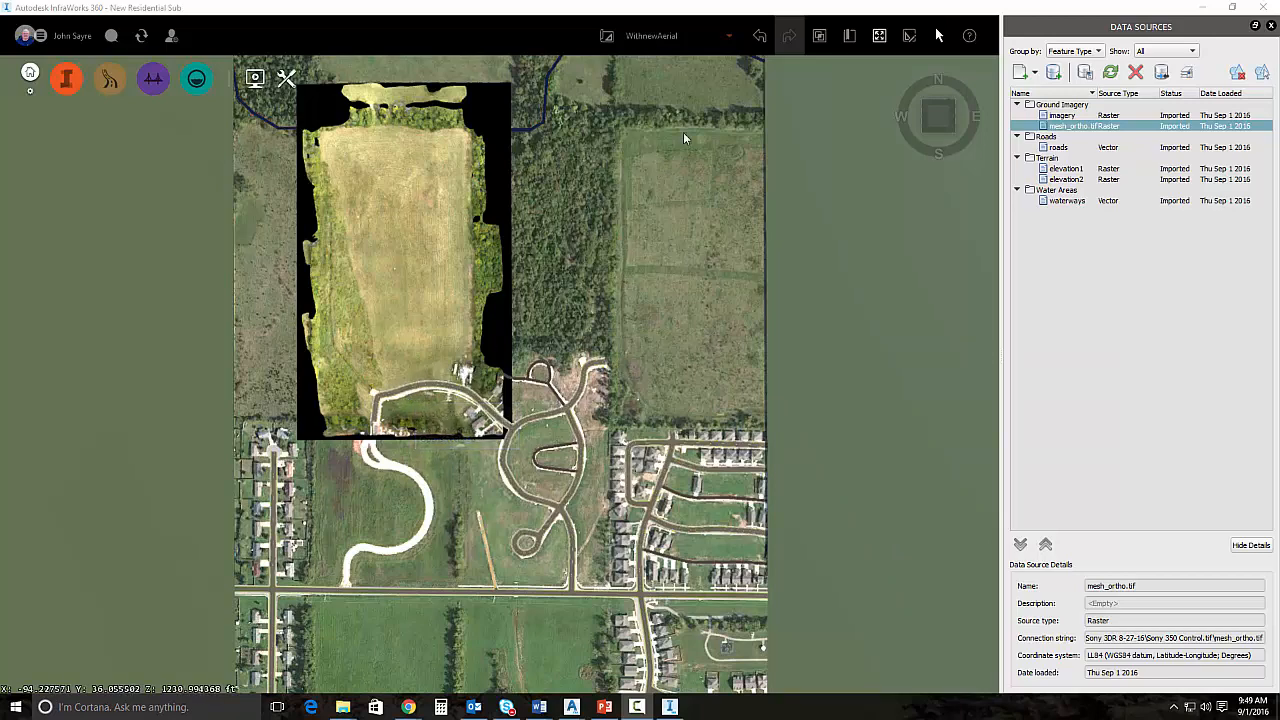
- Compare the site imagery by switching to the master proposal and back to WithnewAerial
left_click(729, 36)
left_click(674, 81)
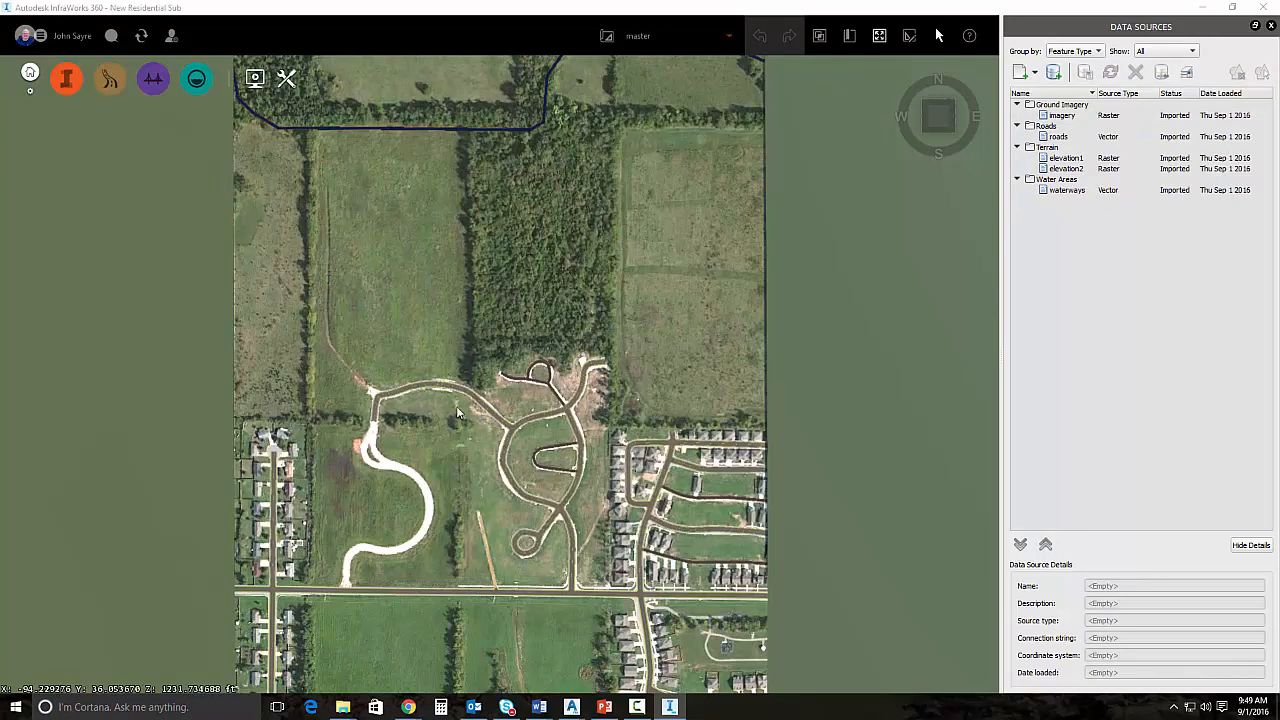
left_click(729, 36)
left_click(648, 80)
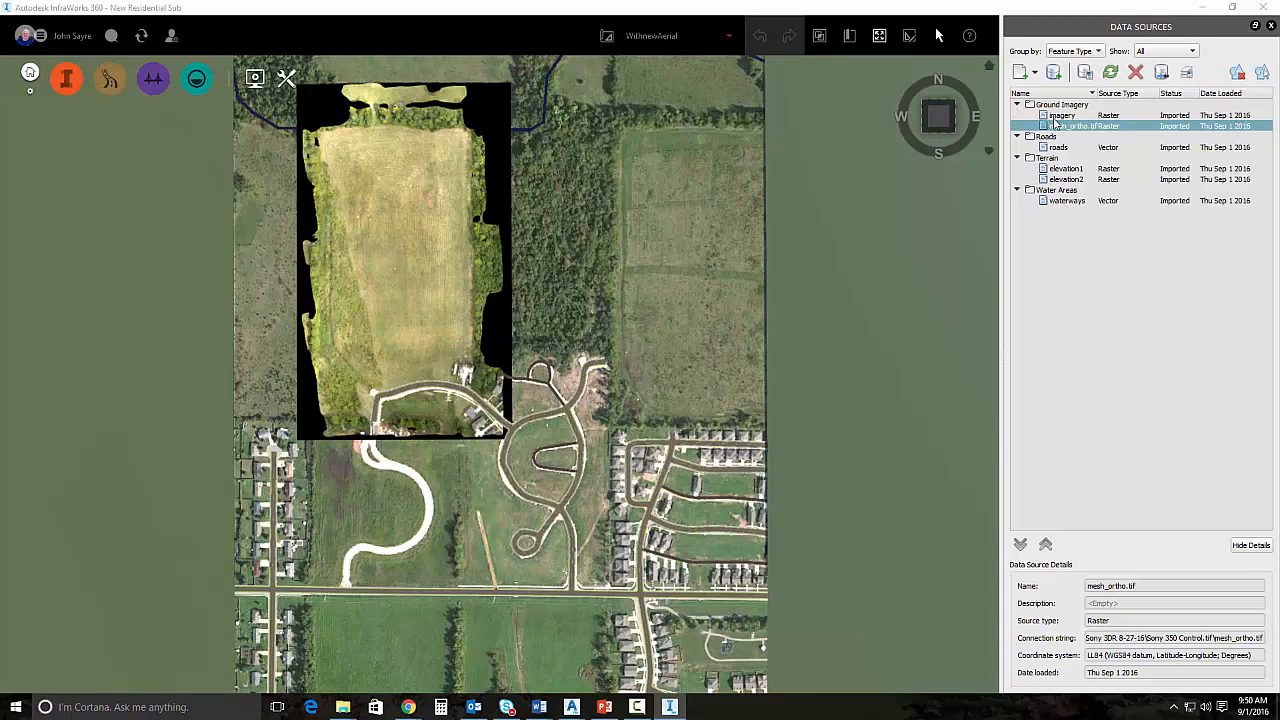
- Set the color mask of the mesh_ortho.tif raster to the black #000000 sampled from the image border and refresh the source
double_click(1056, 126)
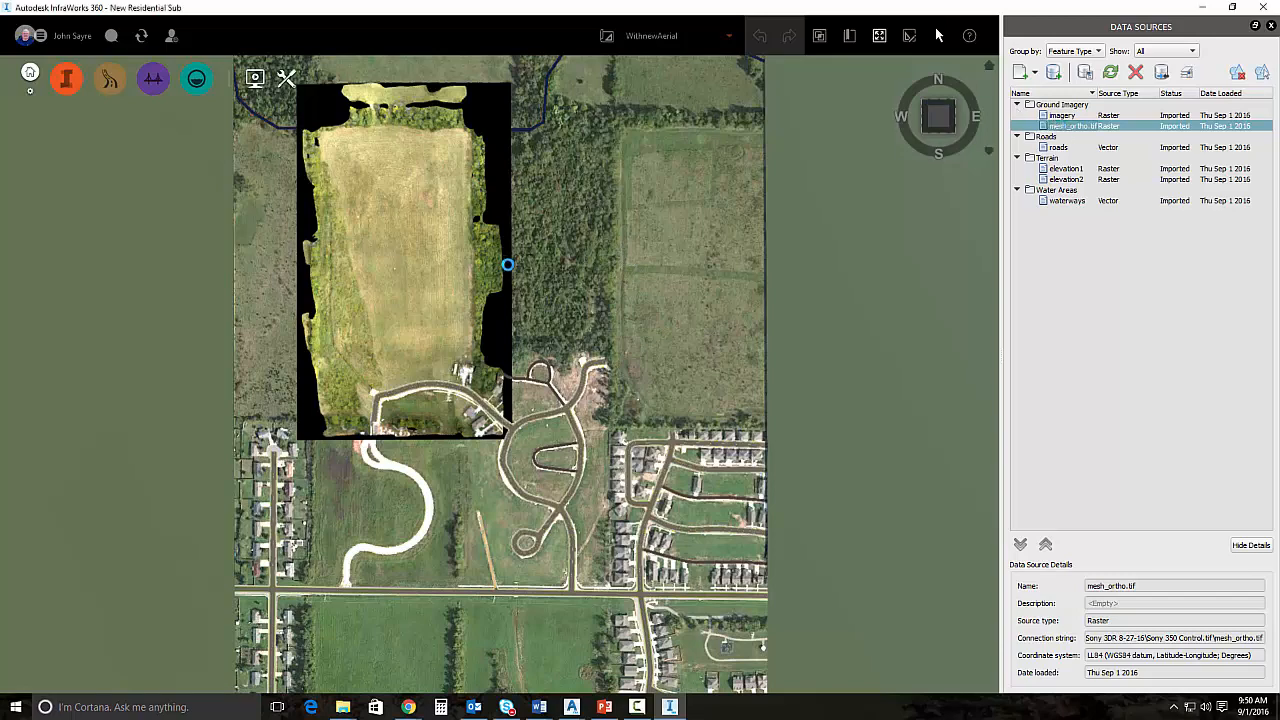
left_click(508, 149)
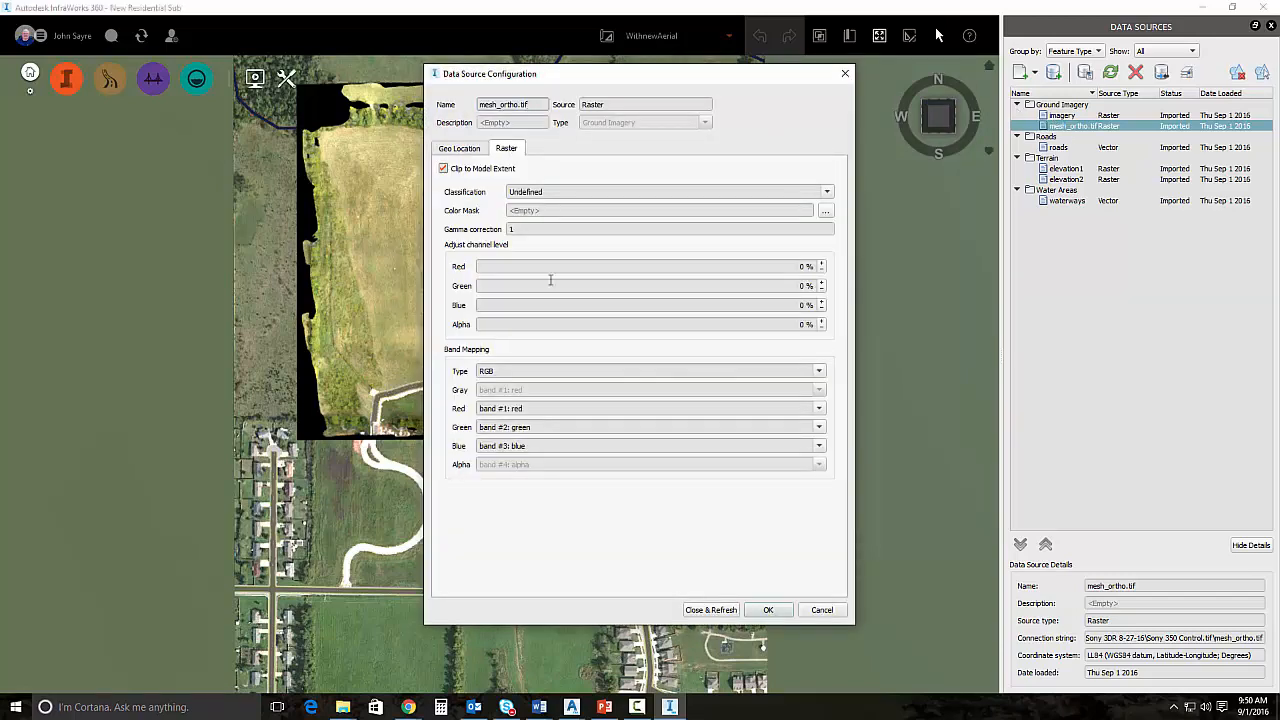
left_click(826, 212)
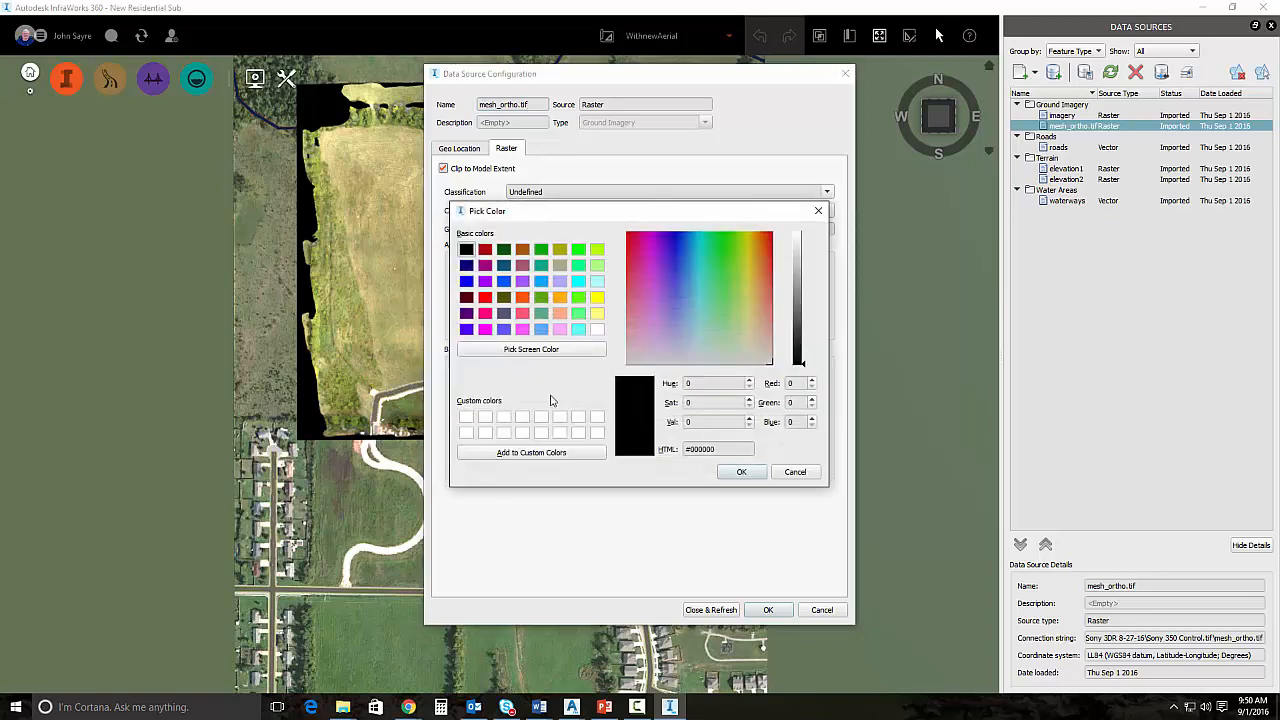
left_click(525, 350)
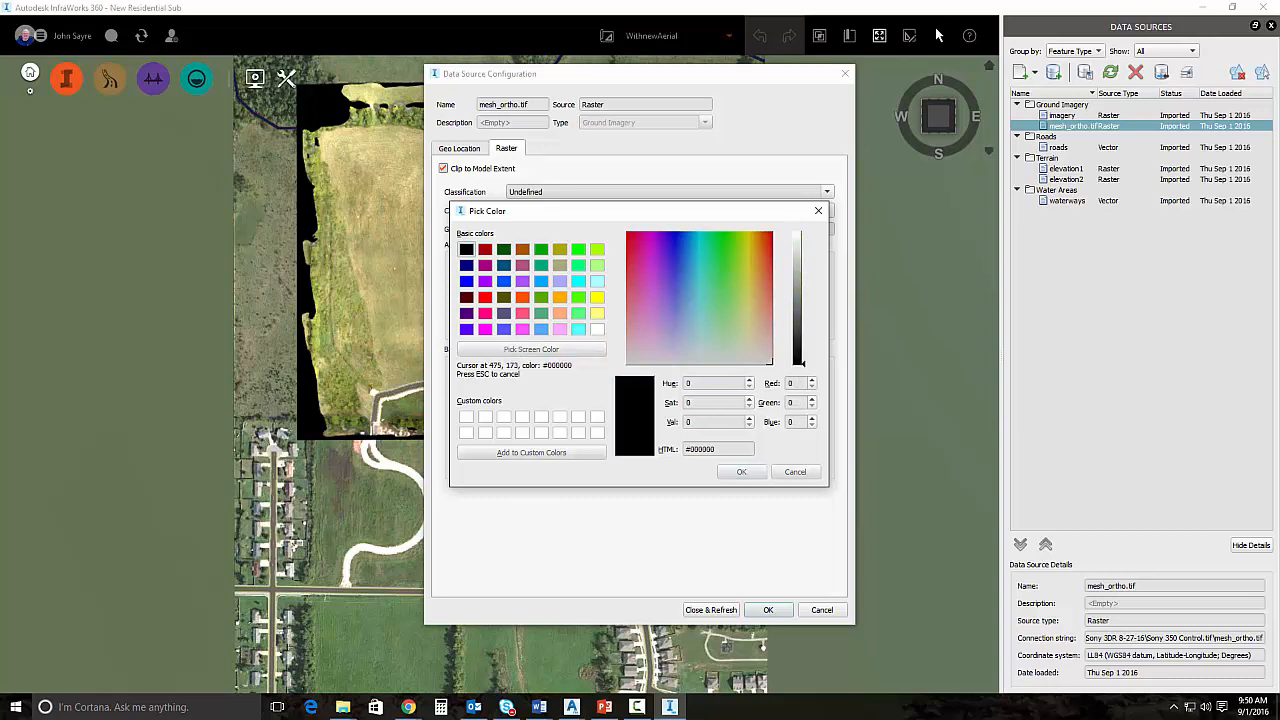
left_click(305, 152)
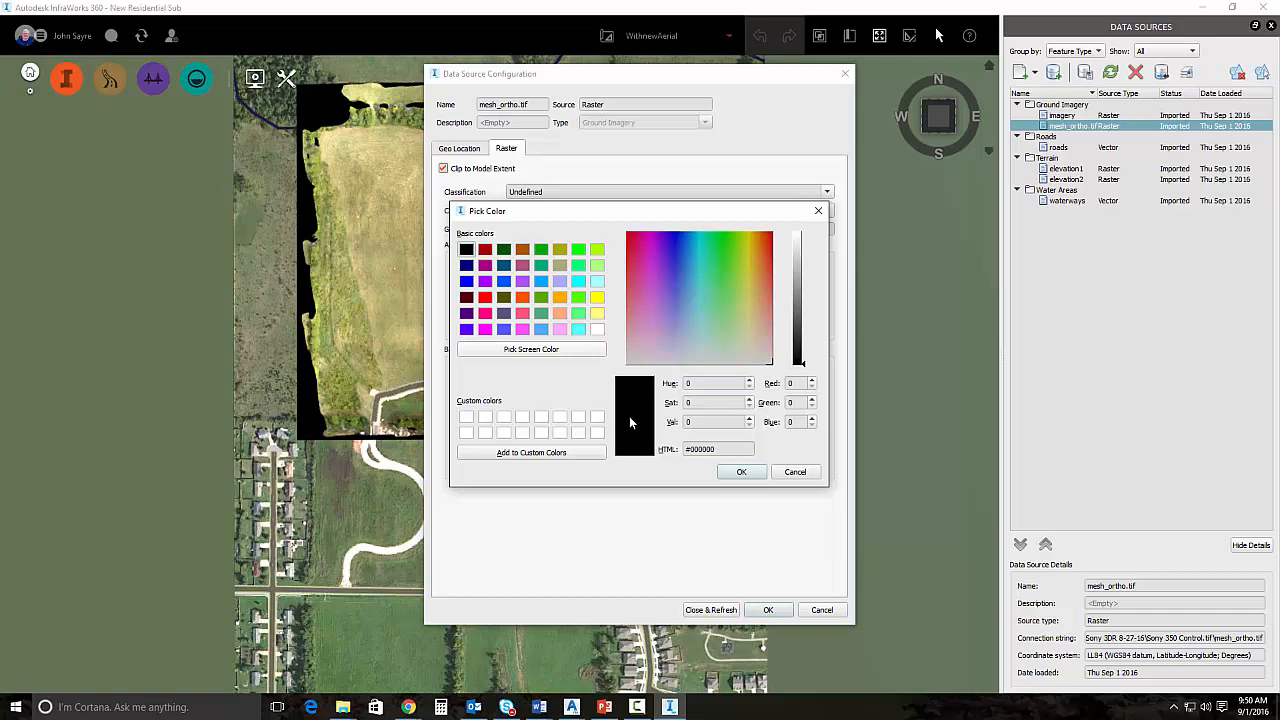
left_click(741, 472)
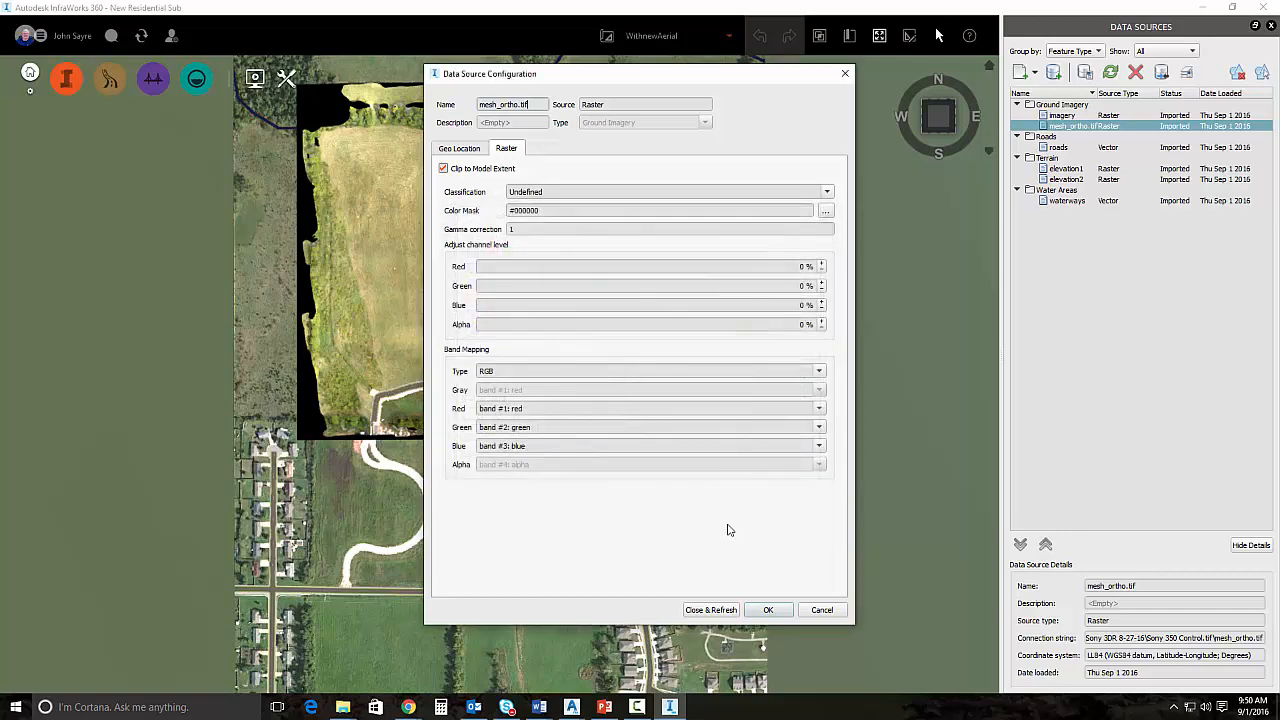
left_click(710, 610)
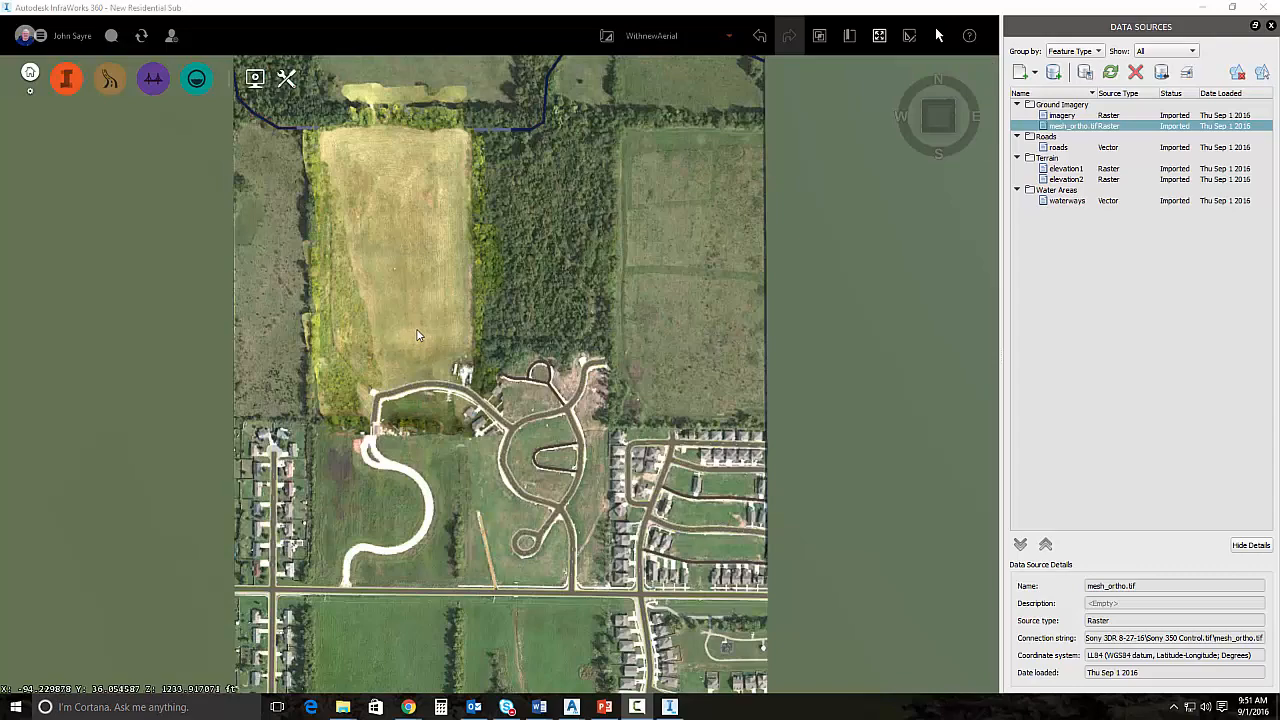
- Set the model's UCS to ARHP-NF in the model properties
middle_click_drag(433, 352, 558, 437)
scroll(494, 349, "up", 4)
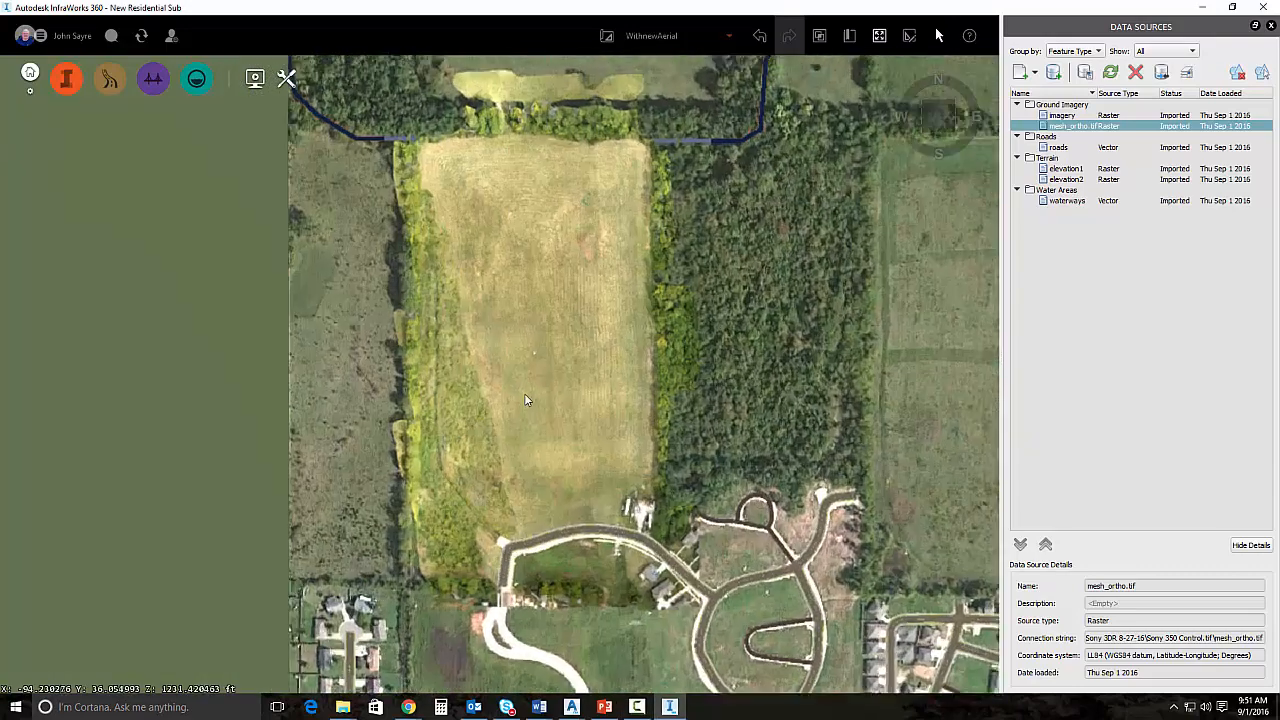
scroll(525, 399, "up", 2)
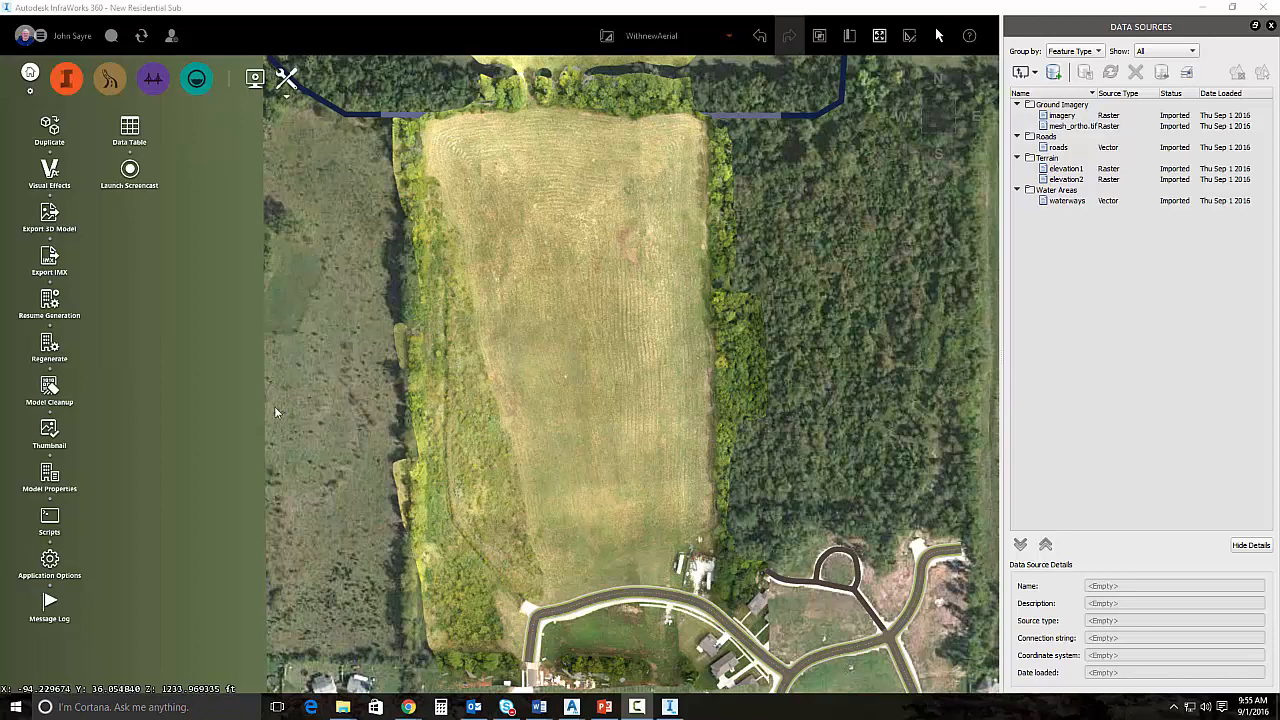
left_click(49, 476)
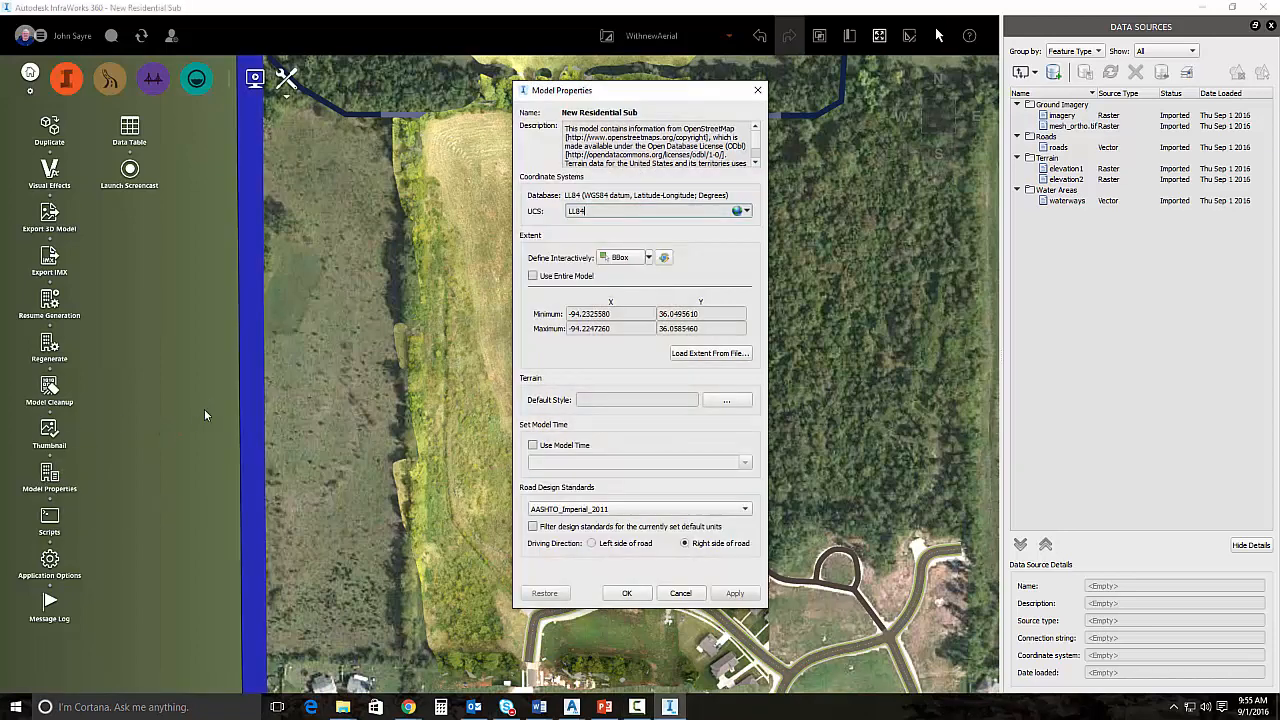
left_click(747, 213)
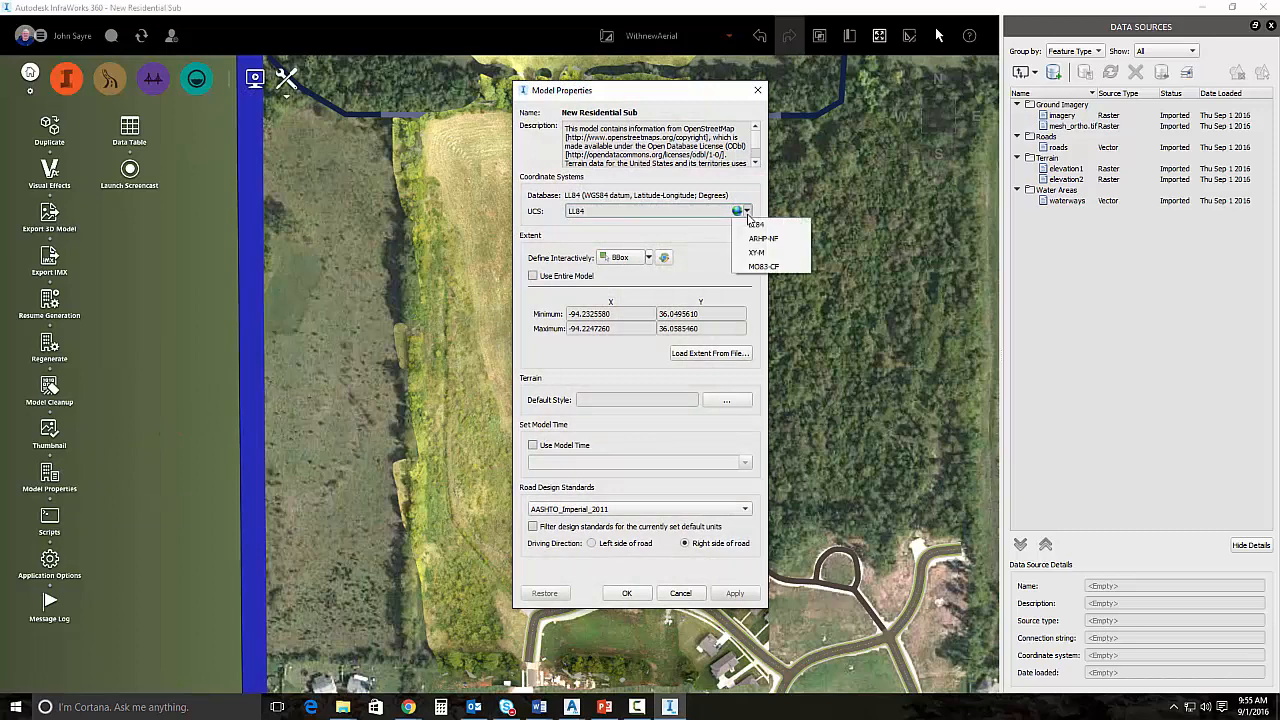
left_click(762, 239)
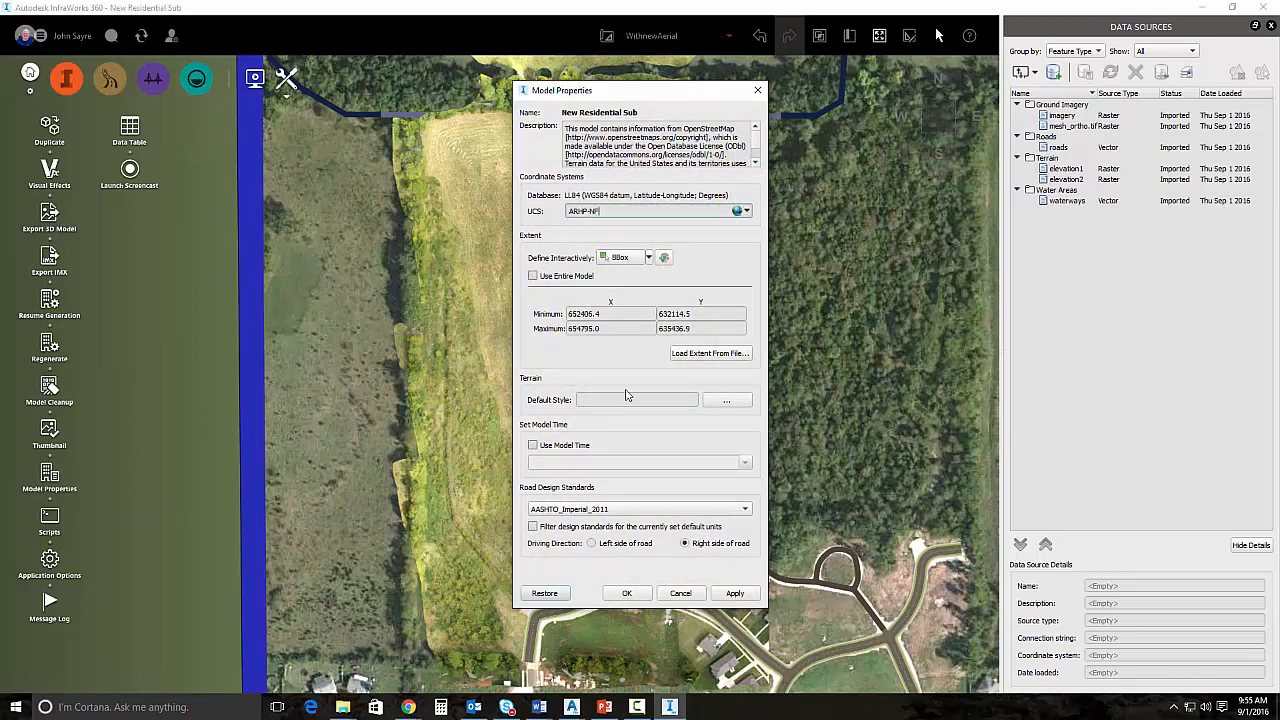
left_click(627, 593)
- Import the Sony 350 Survey Control 083116 .rcs point cloud with the ARHP-NF coordinate system and refresh the data source
left_click(1025, 72)
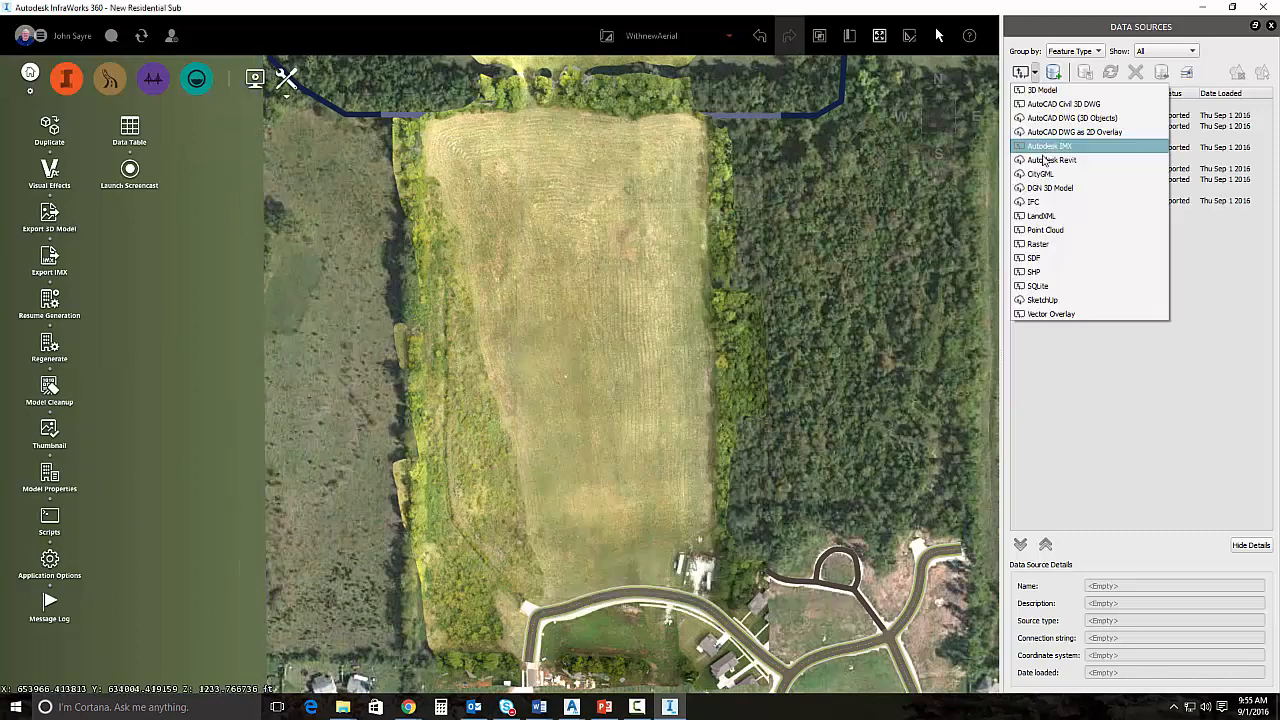
left_click(1056, 238)
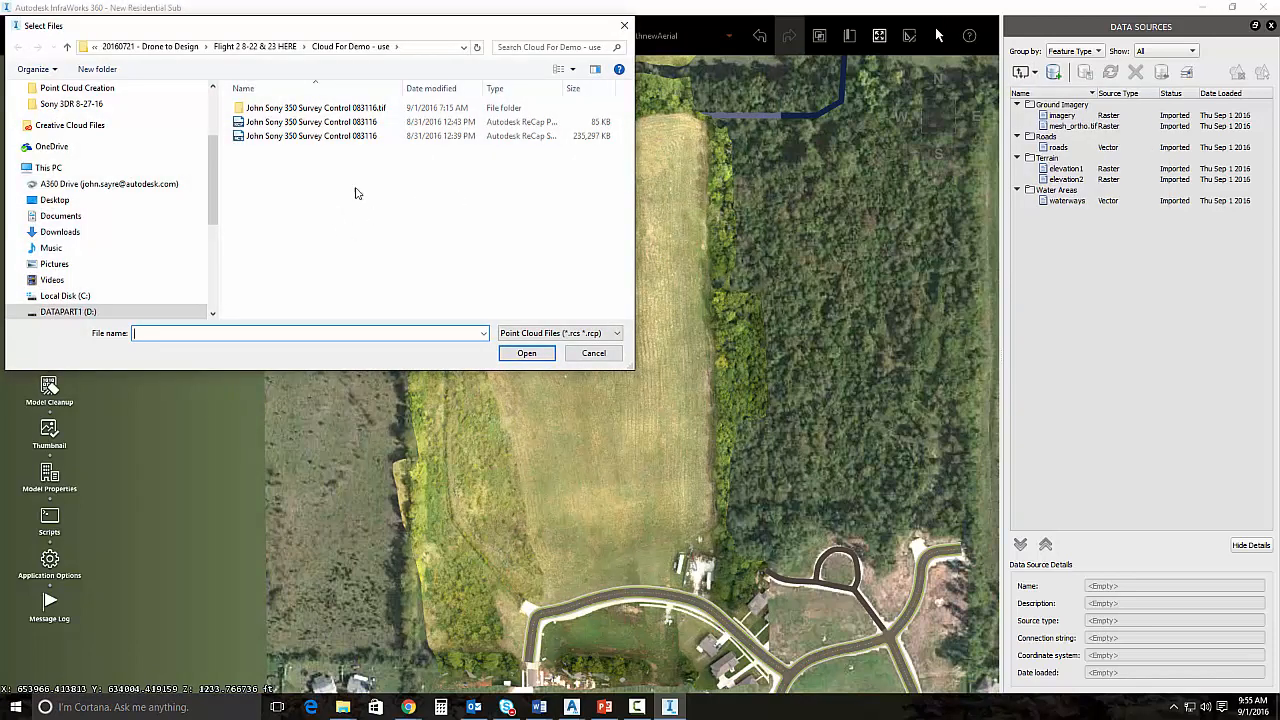
left_click(325, 137)
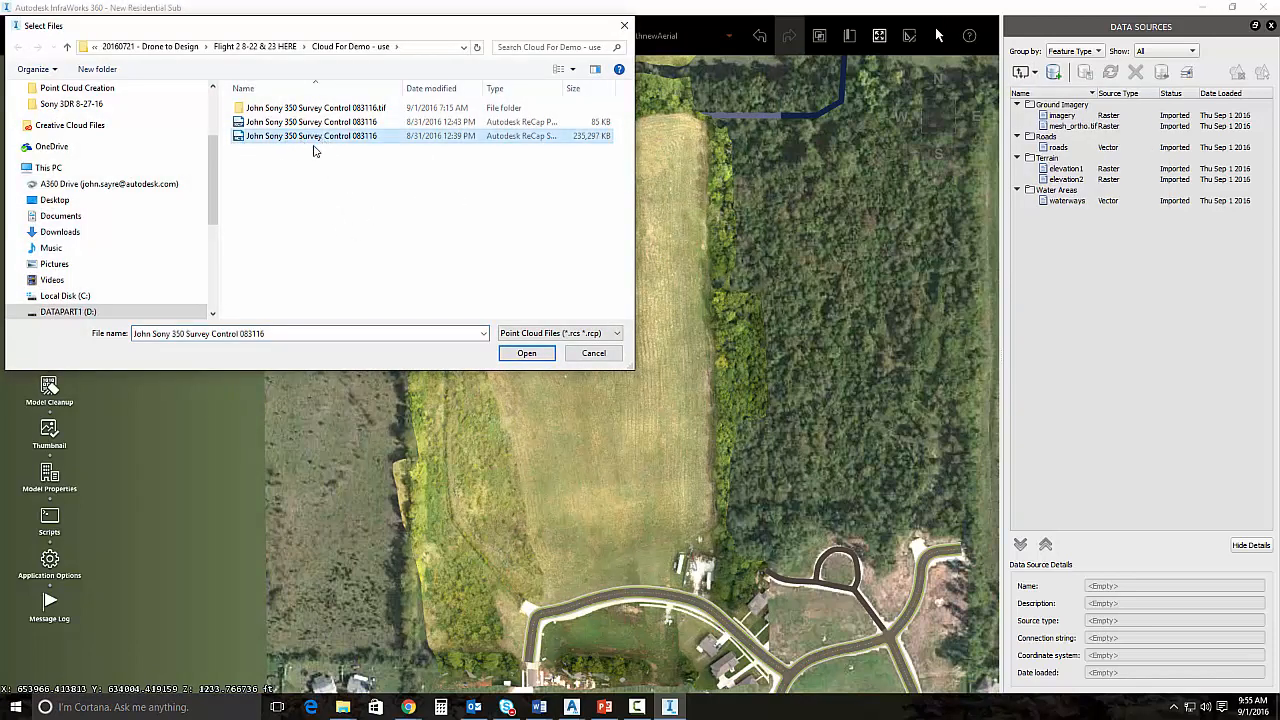
left_click(520, 356)
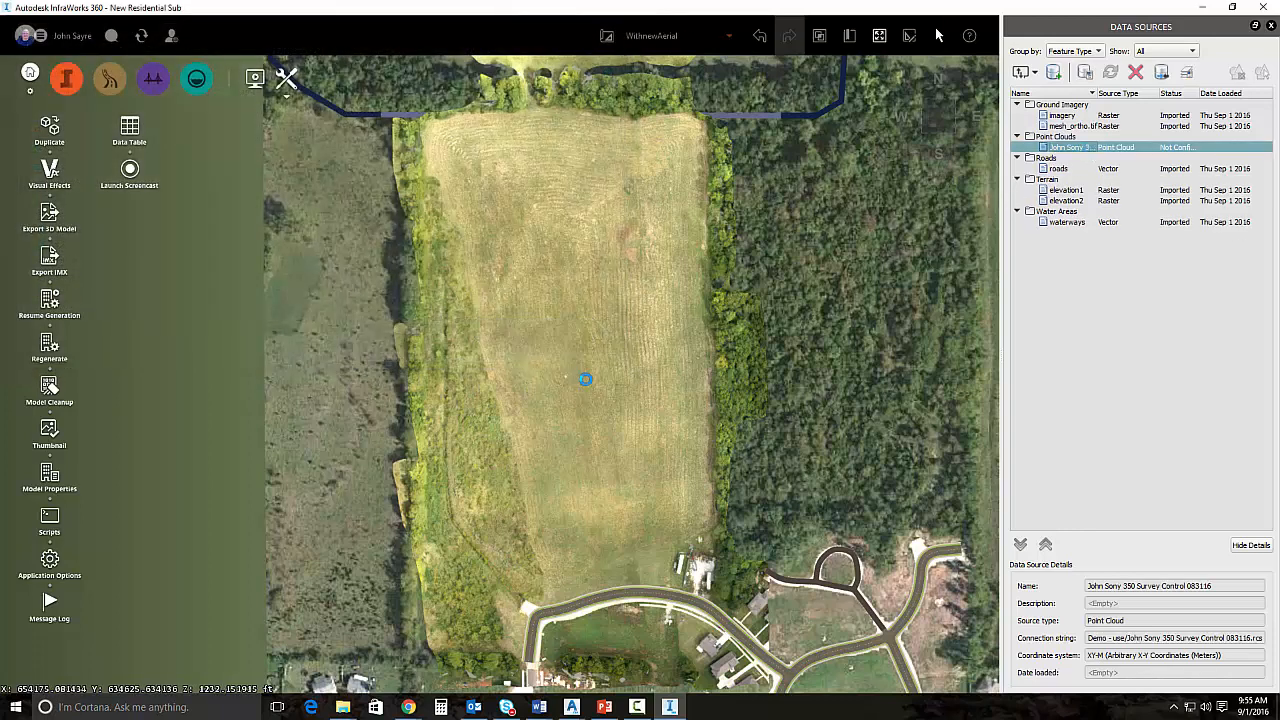
left_click(834, 172)
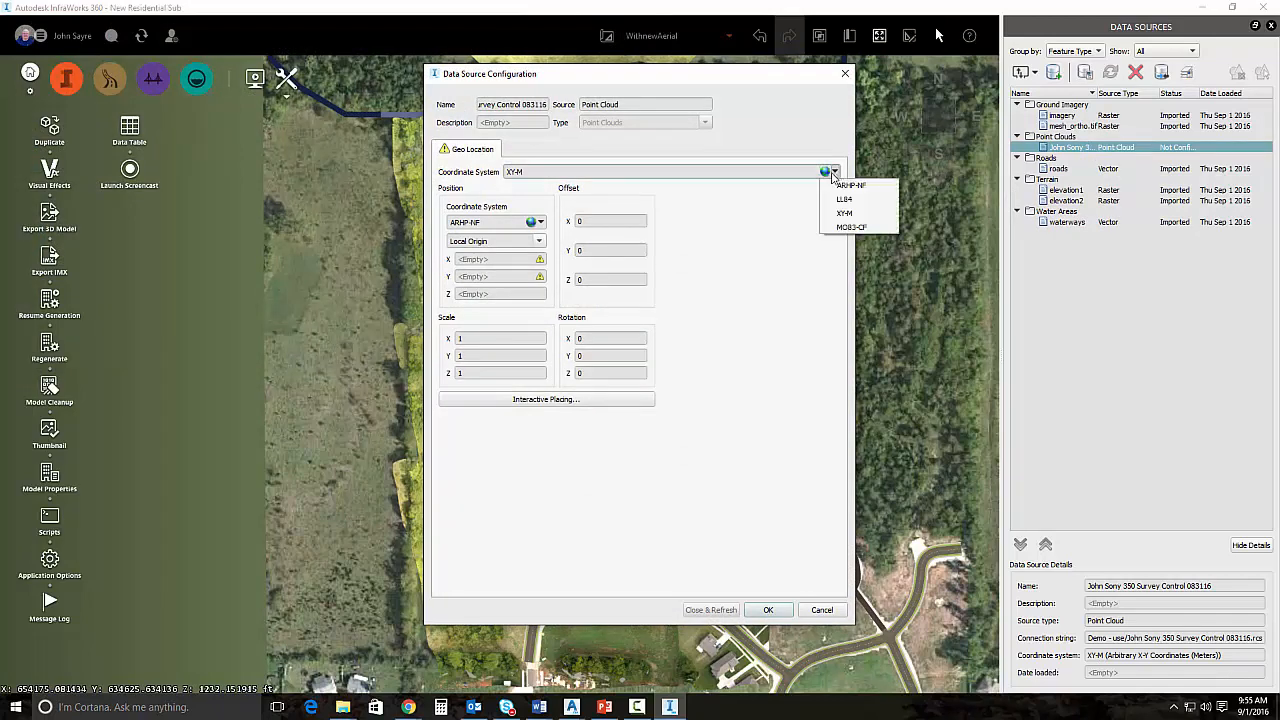
left_click(850, 185)
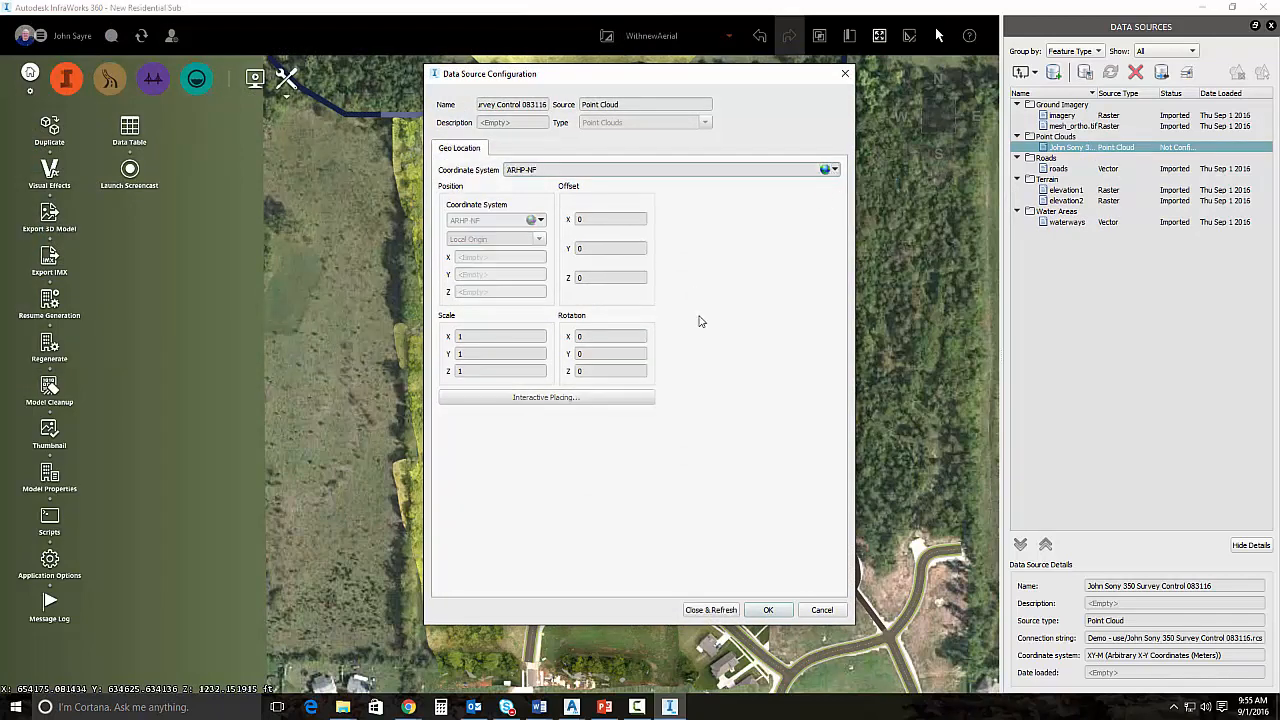
left_click(712, 610)
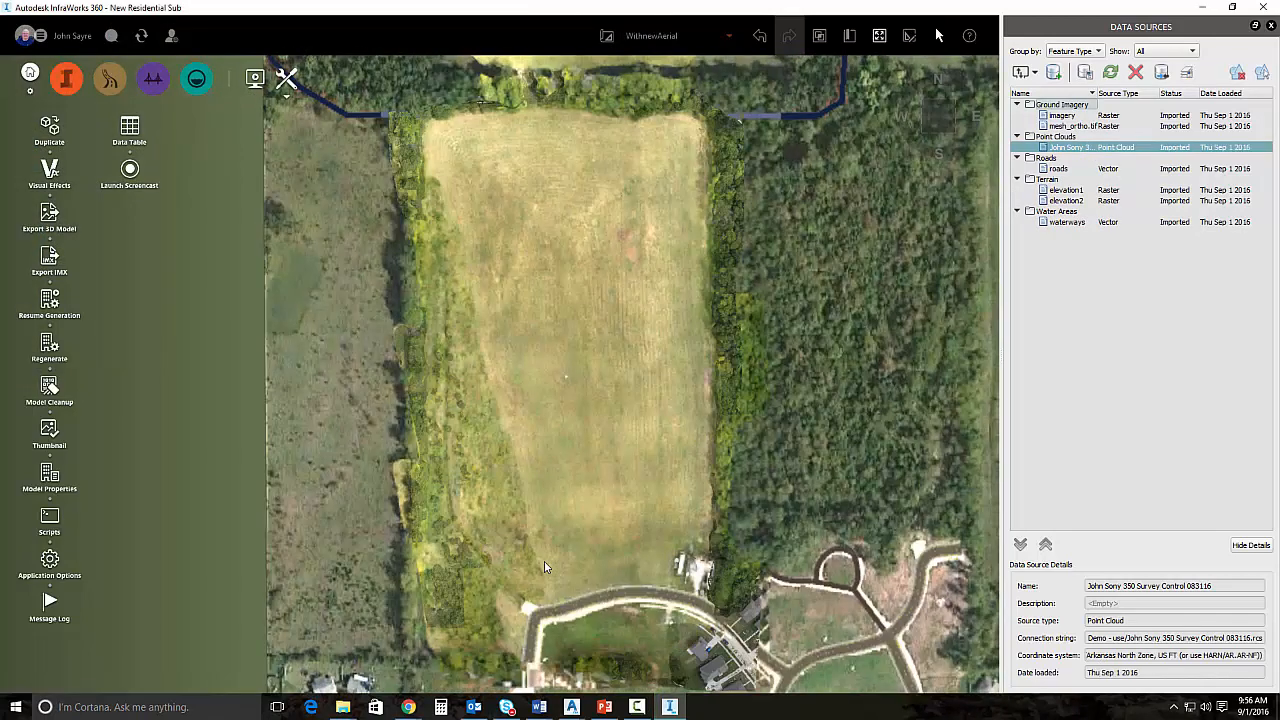
- Examine the imported point cloud over the field and surrounding trees in oblique 3D views
middle_click_drag(552, 553, 552, 416)
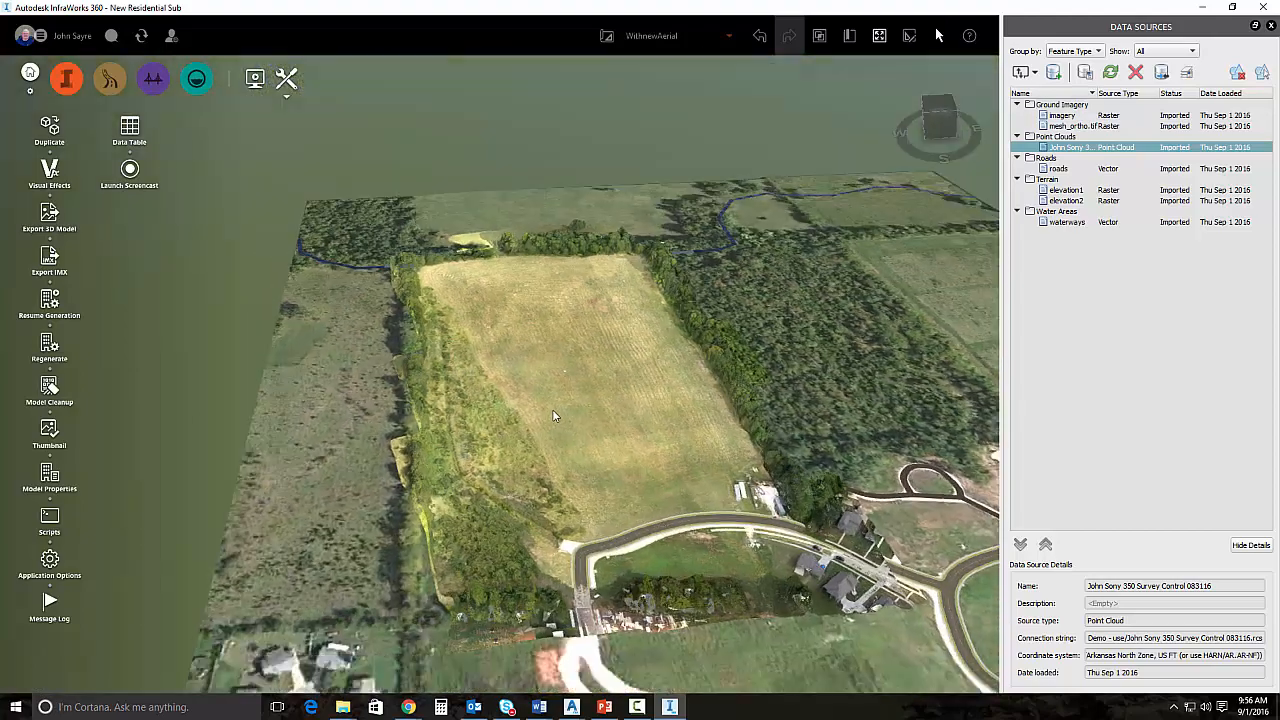
scroll(555, 430, "up", 5)
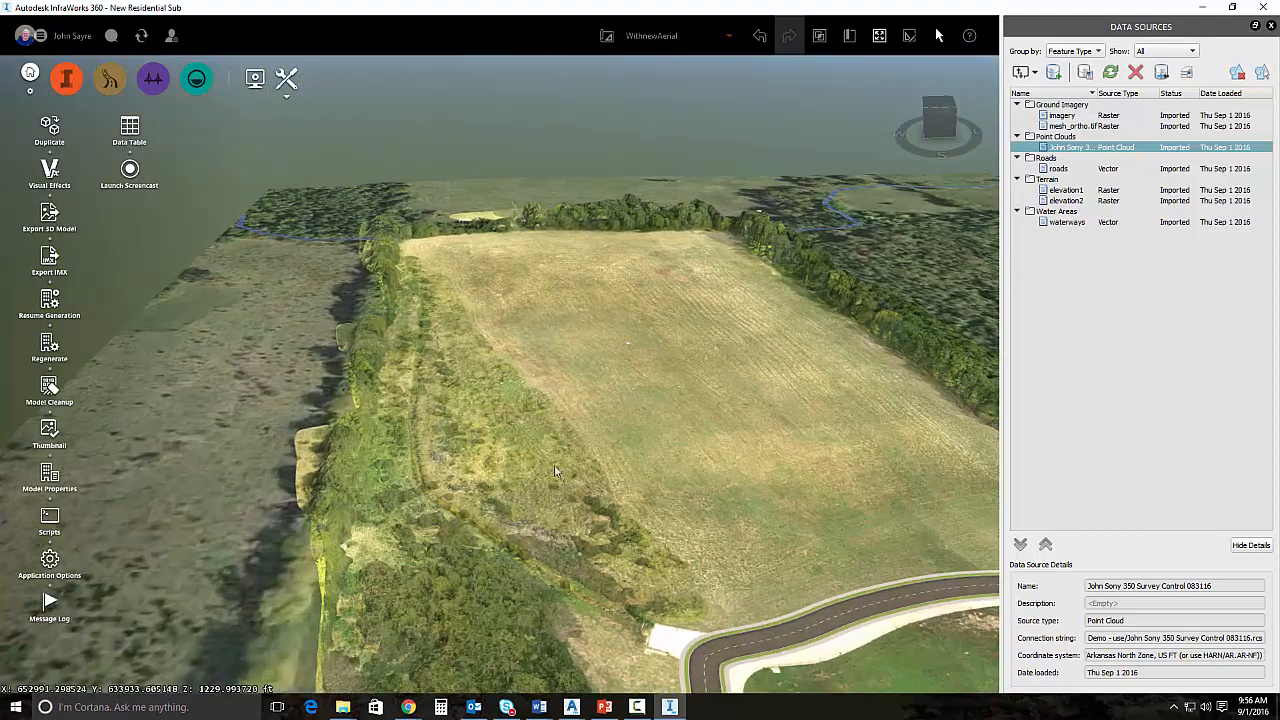
middle_click_drag(557, 471, 294, 493)
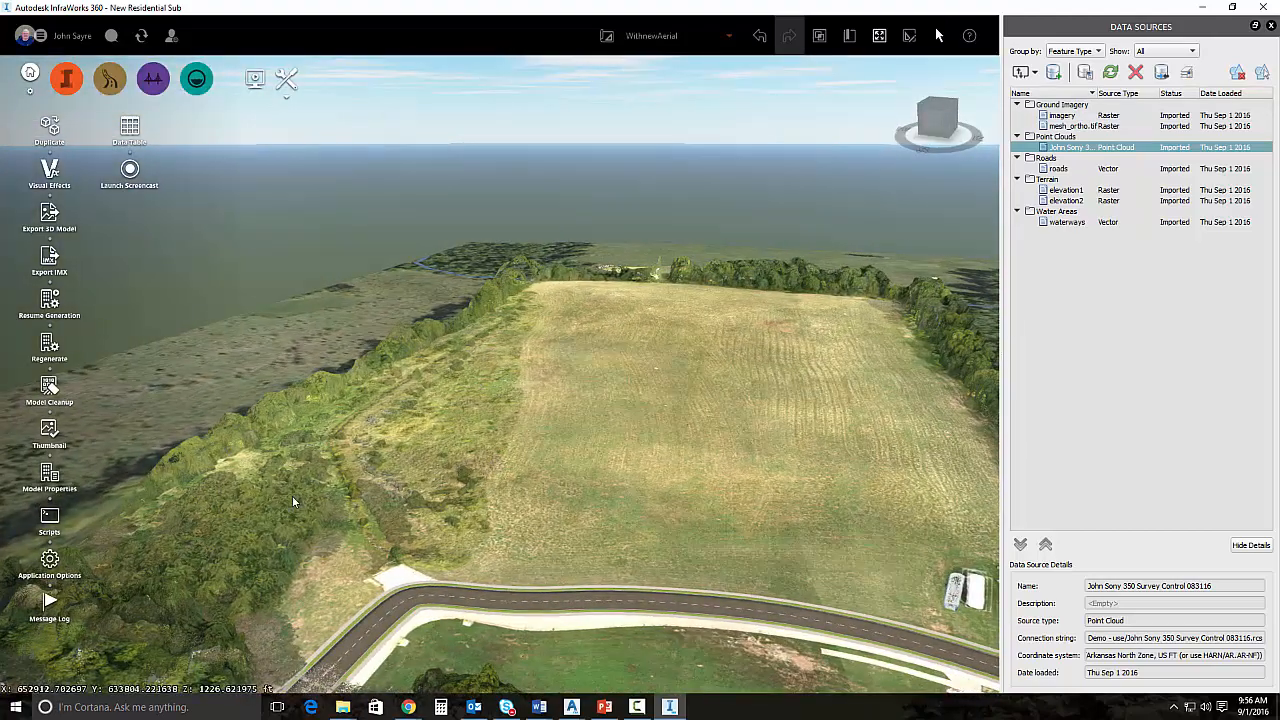
left_click(292, 495)
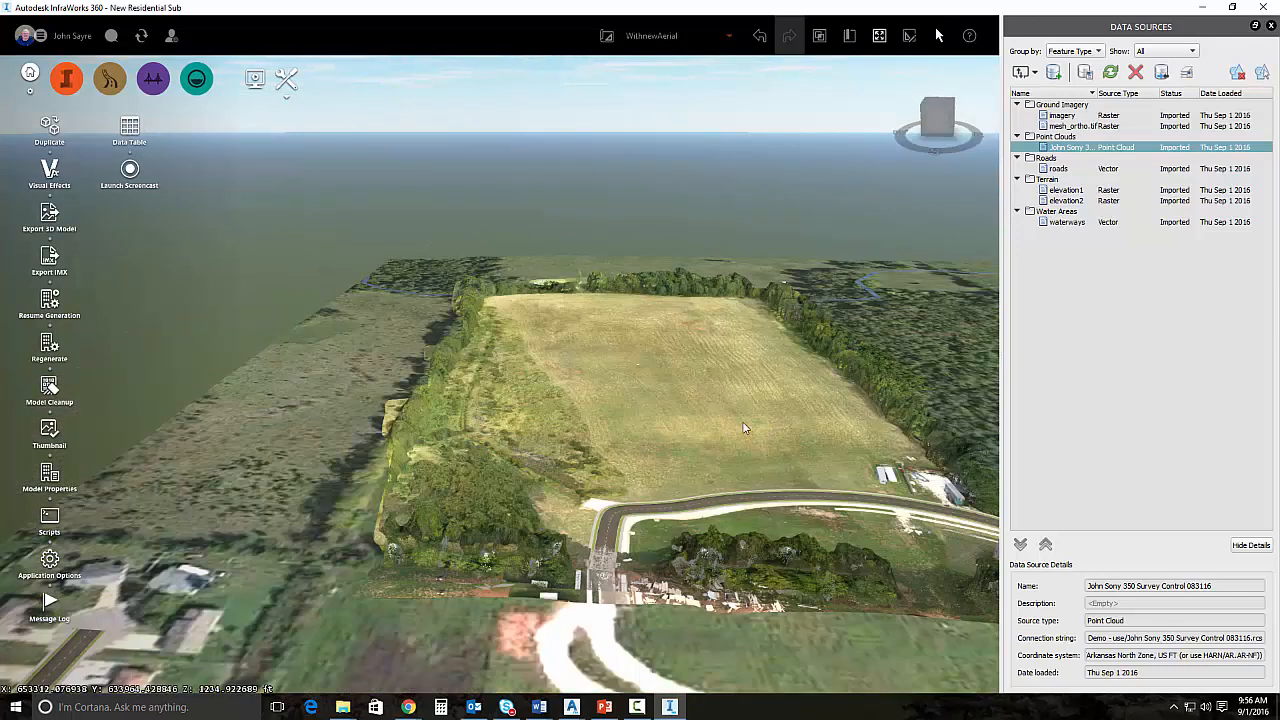
middle_click_drag(770, 423, 692, 420)
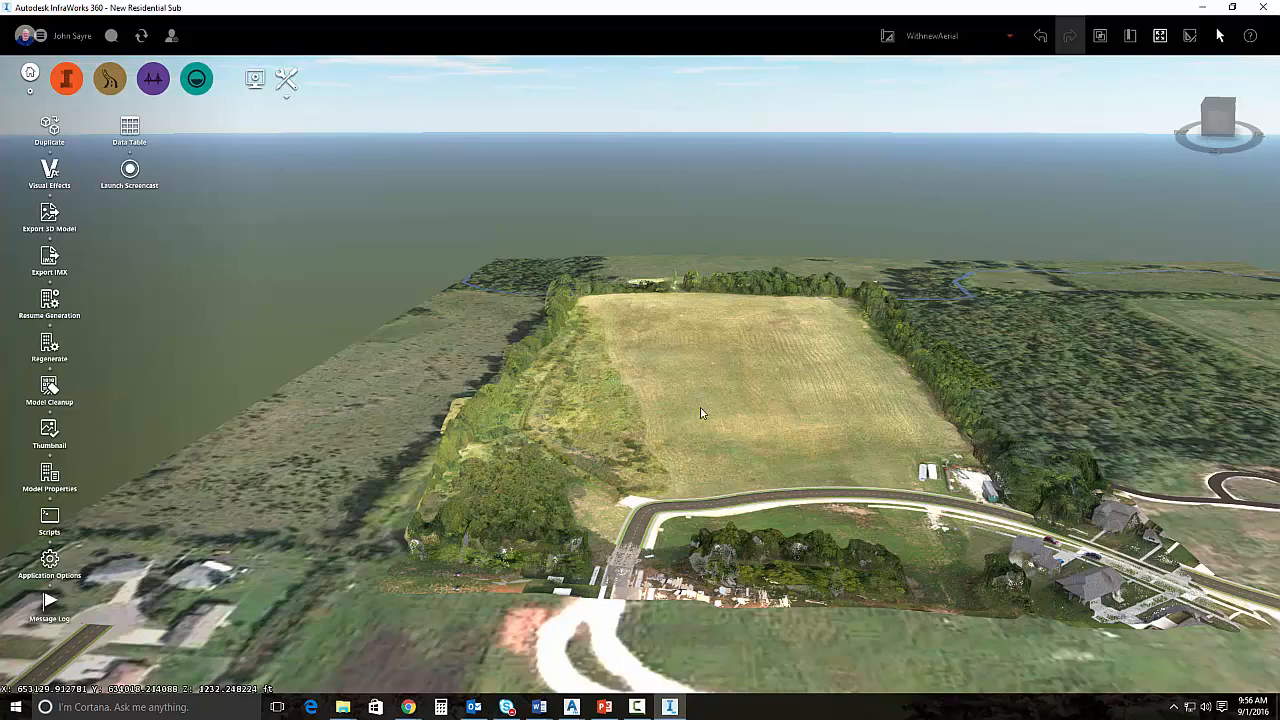
- Generate terrain from the survey point cloud with Optimum ground detail and the Original data option for the WithnewAerial proposal
left_click(66, 78)
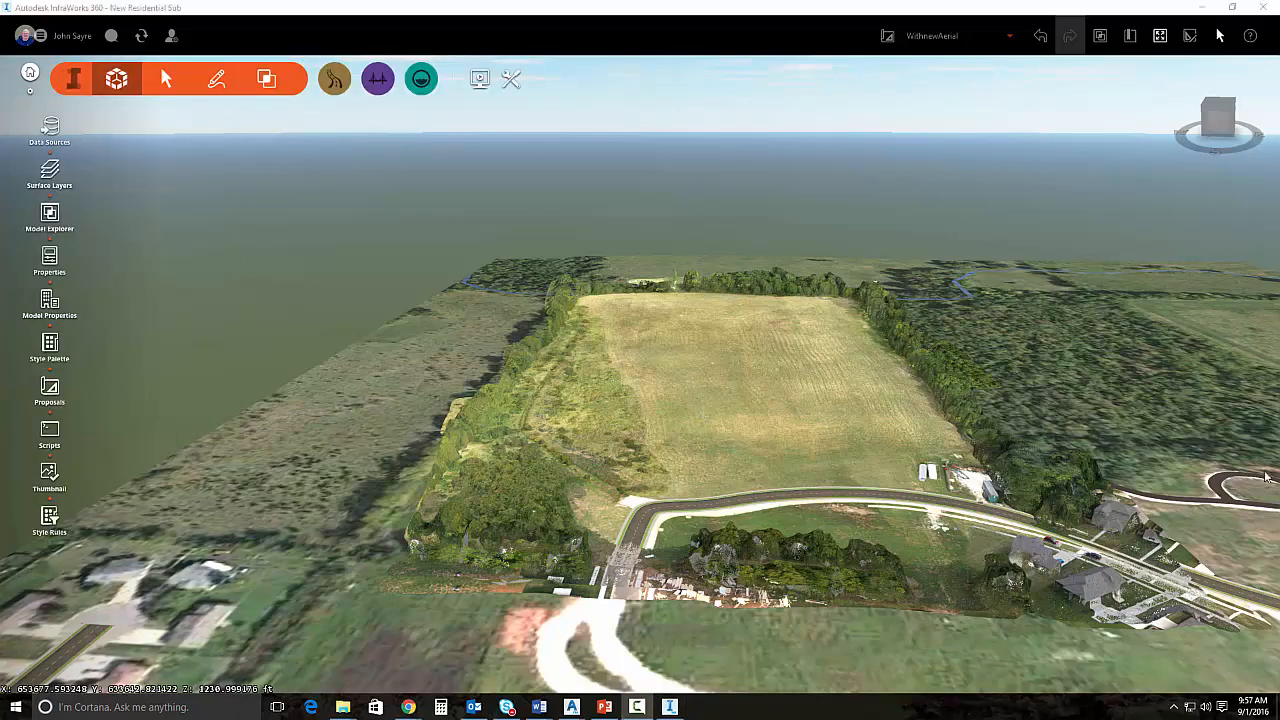
left_click(264, 82)
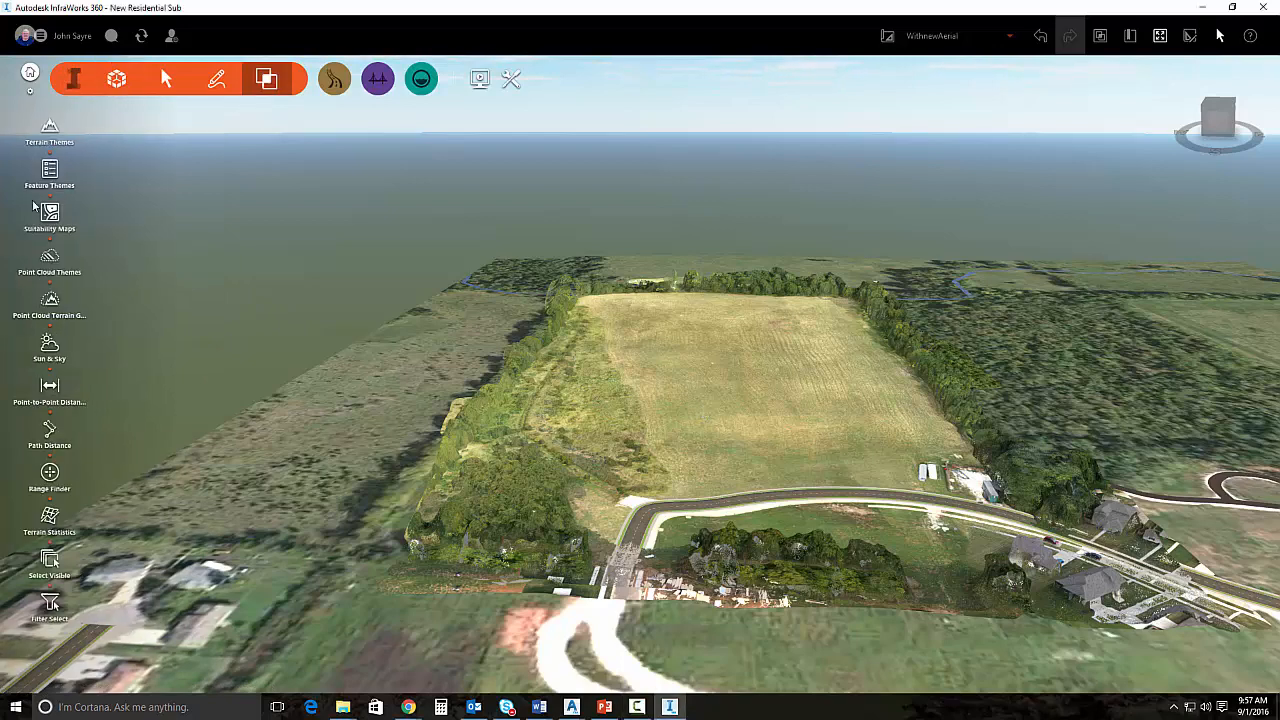
left_click(52, 304)
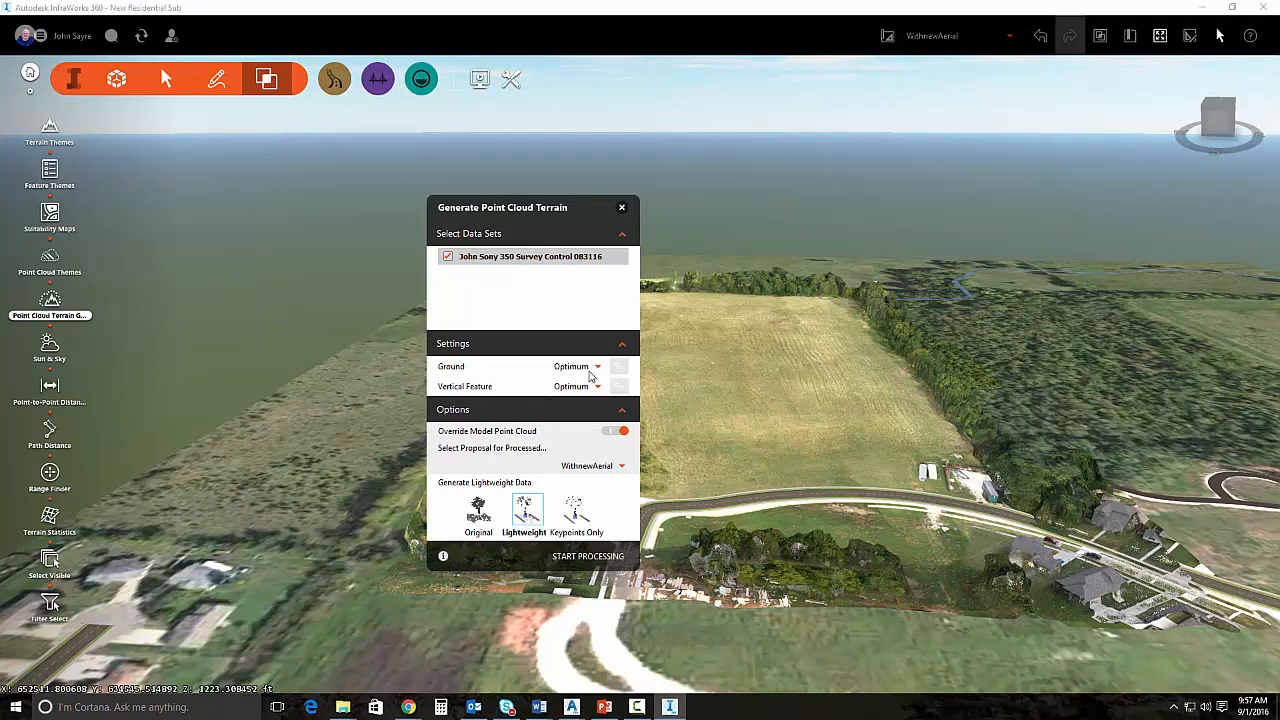
left_click(598, 368)
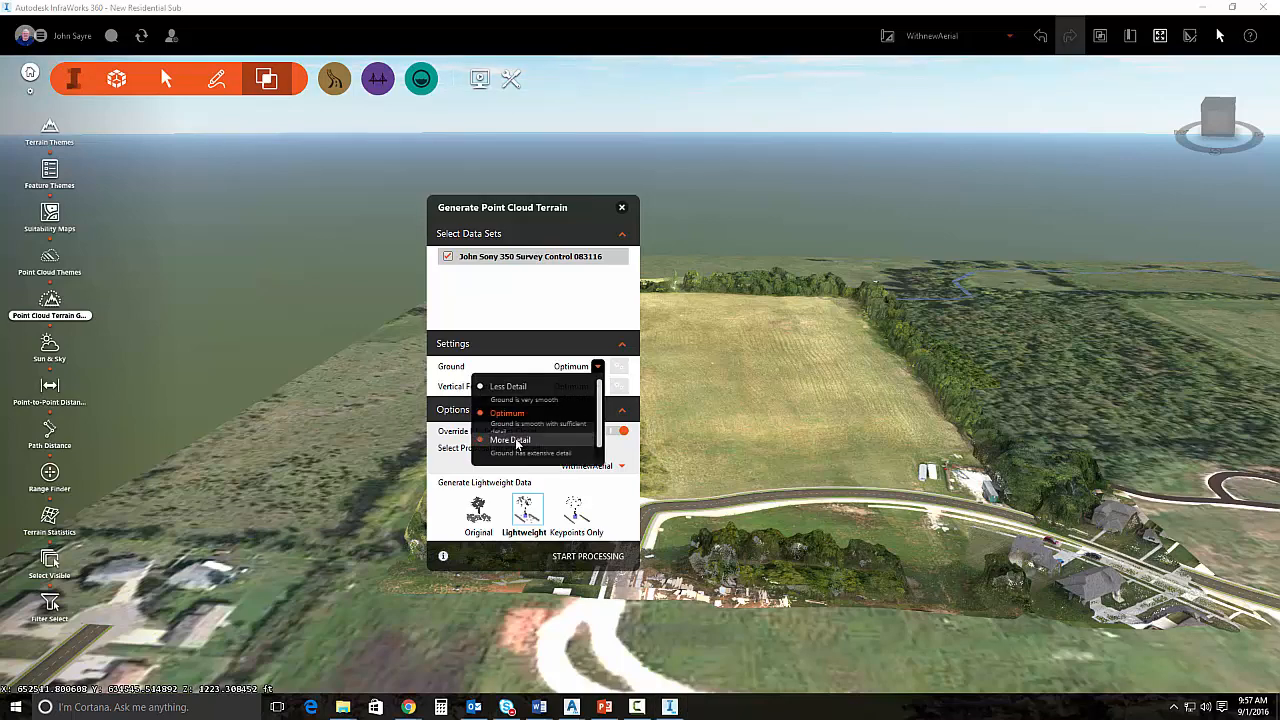
left_click(531, 347)
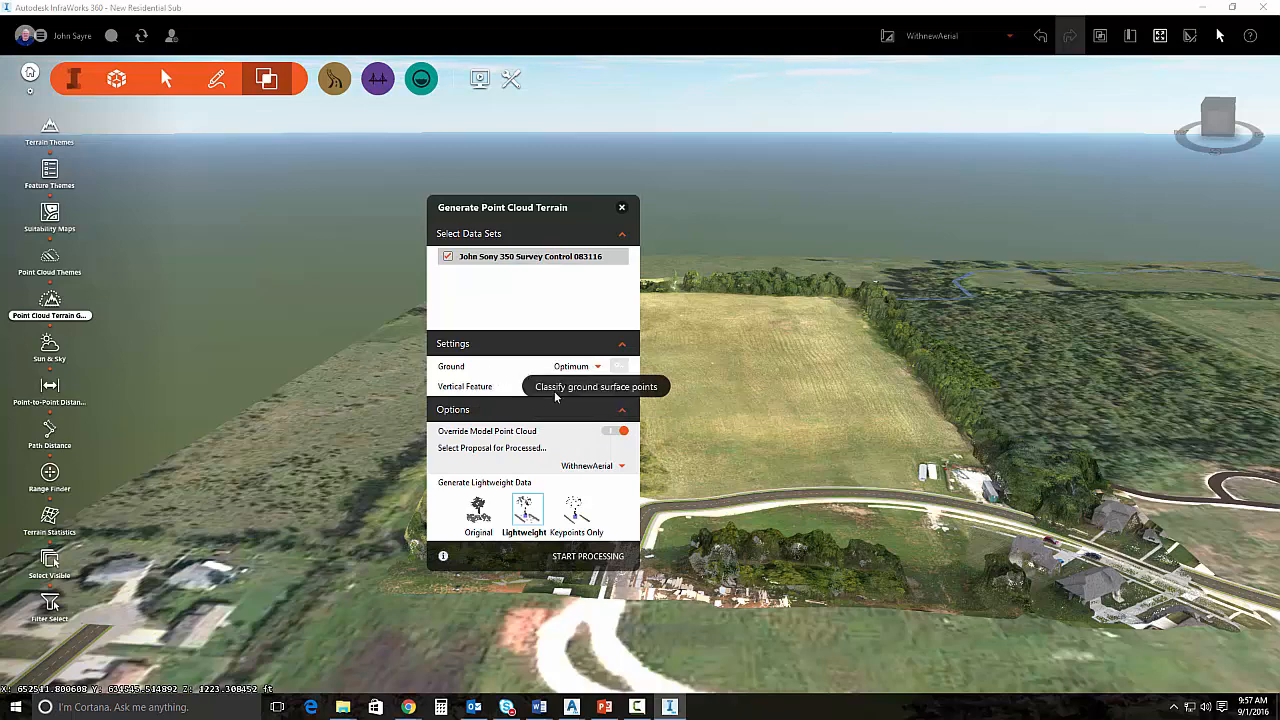
left_click(479, 510)
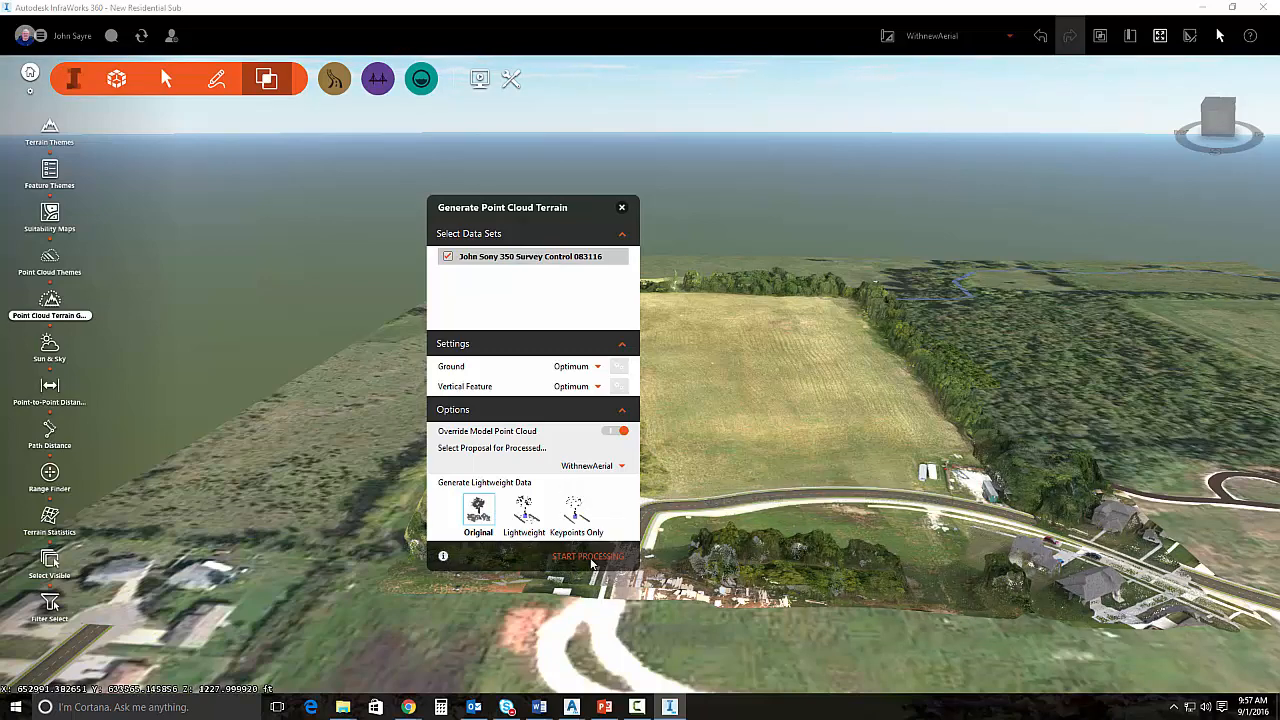
left_click(589, 557)
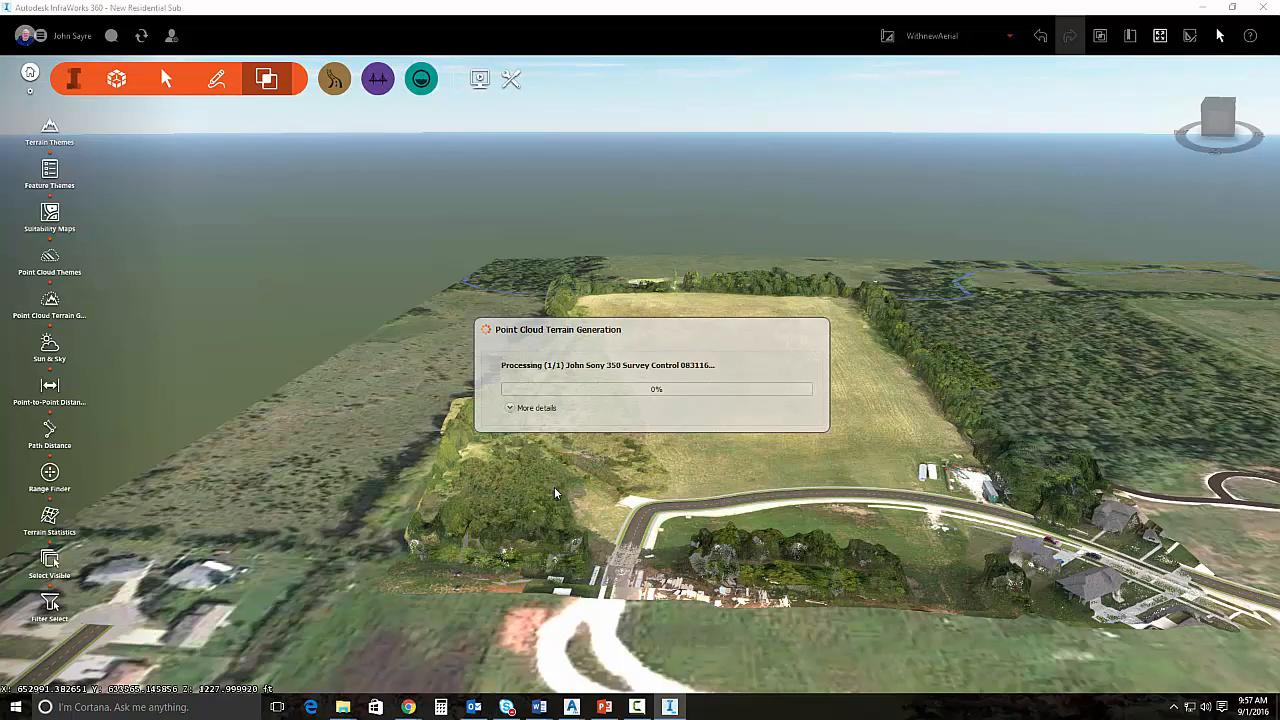